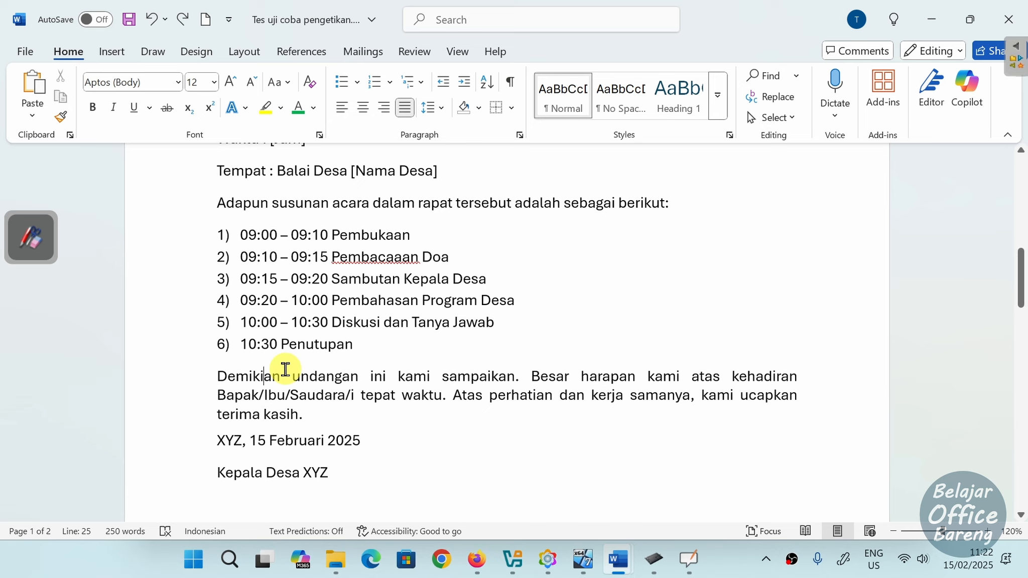
# Show the ruler in the document with the closing paragraph "Demikian undangan ini" active
pyautogui.click(283, 375)
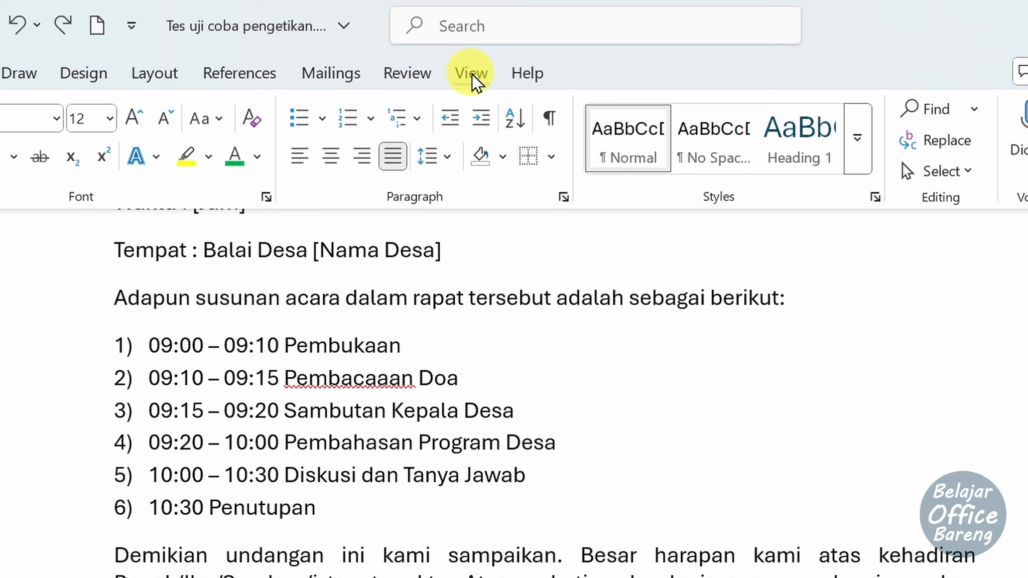
pyautogui.click(472, 74)
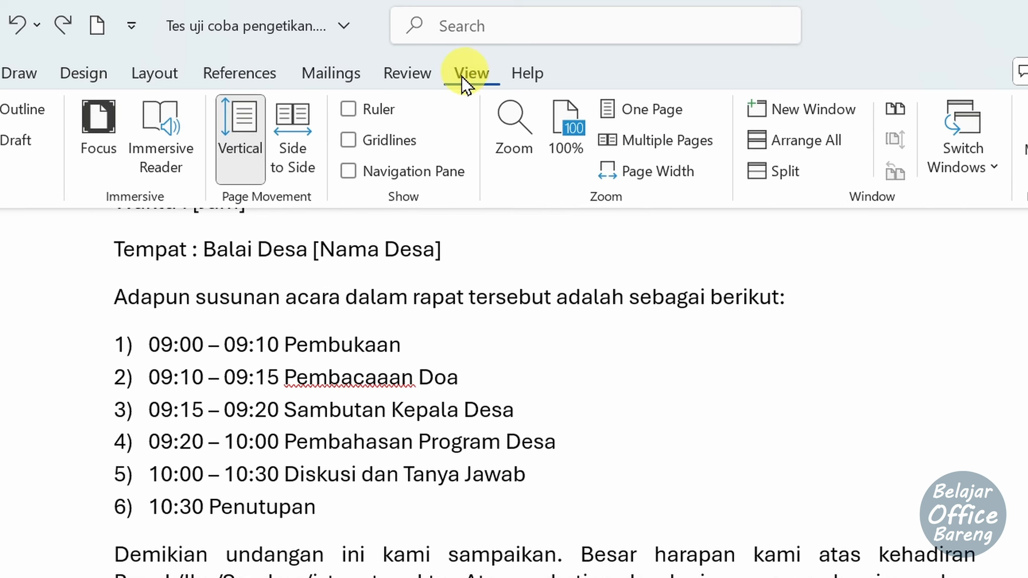
pyautogui.click(370, 111)
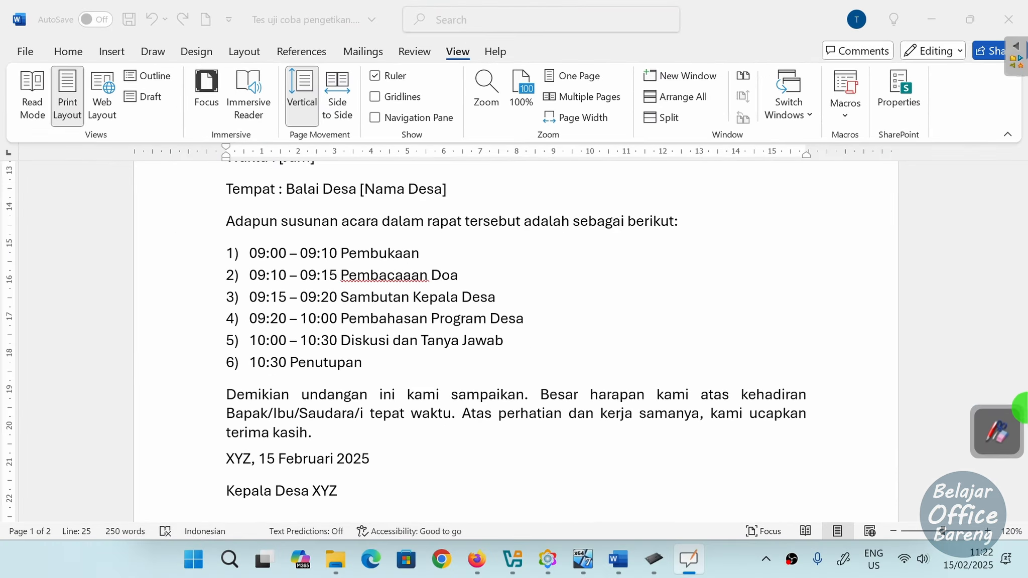
pyautogui.click(973, 309)
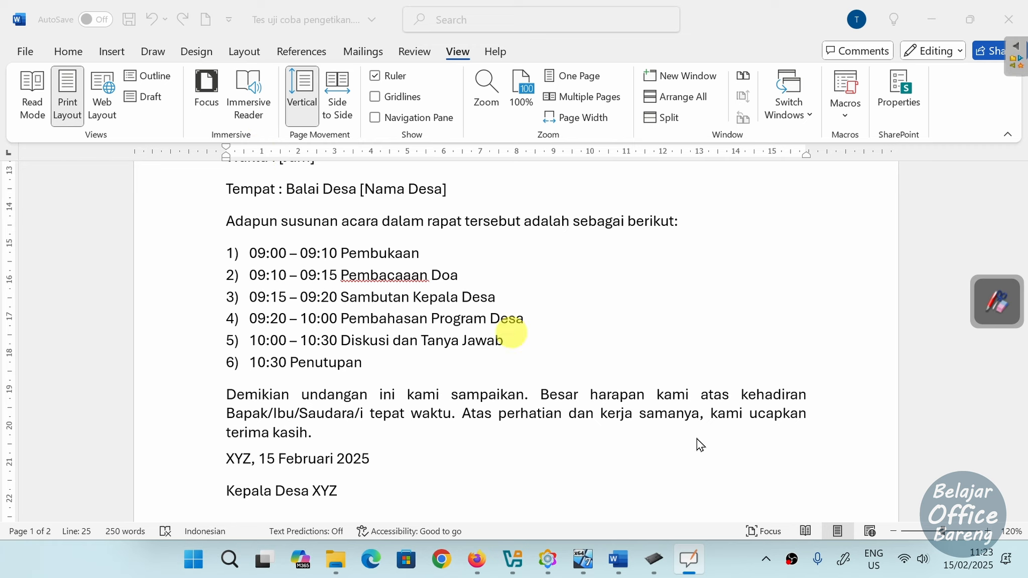
# Set the document zoom to 130% and bring the paragraph beginning "Dalam rangka" into view
pyautogui.click(892, 531)
pyautogui.click(894, 532)
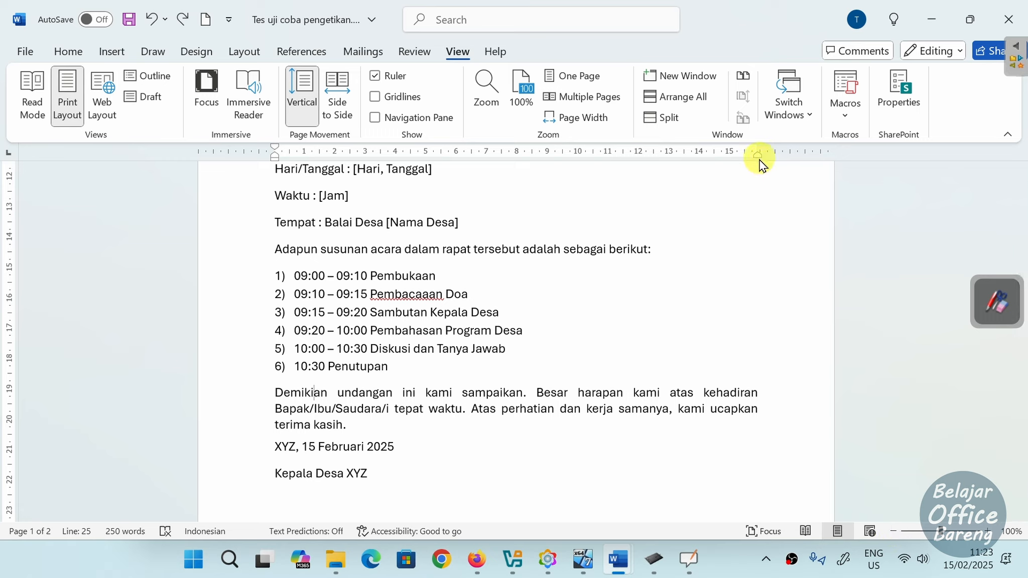
pyautogui.click(986, 533)
pyautogui.click(987, 533)
pyautogui.click(987, 533)
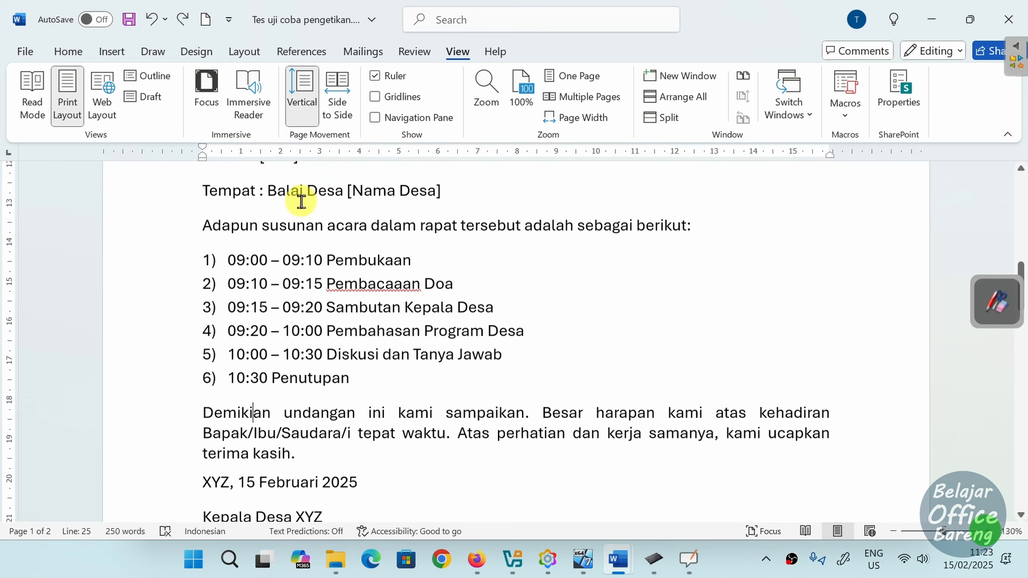
pyautogui.scroll(4, 324, 213)
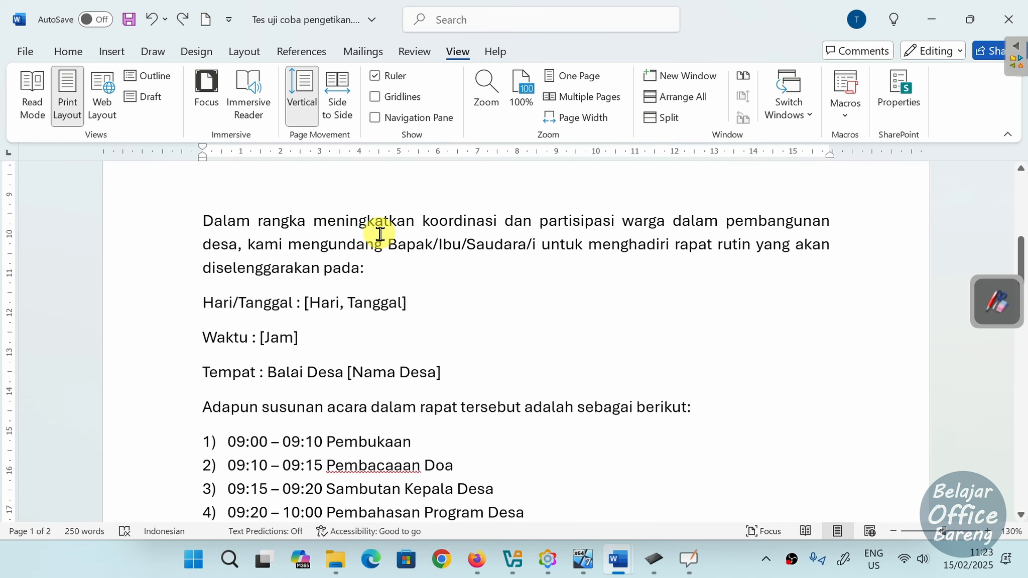
# Set the measurement units to Centimeters in the advanced display options and apply the setting
pyautogui.click(32, 51)
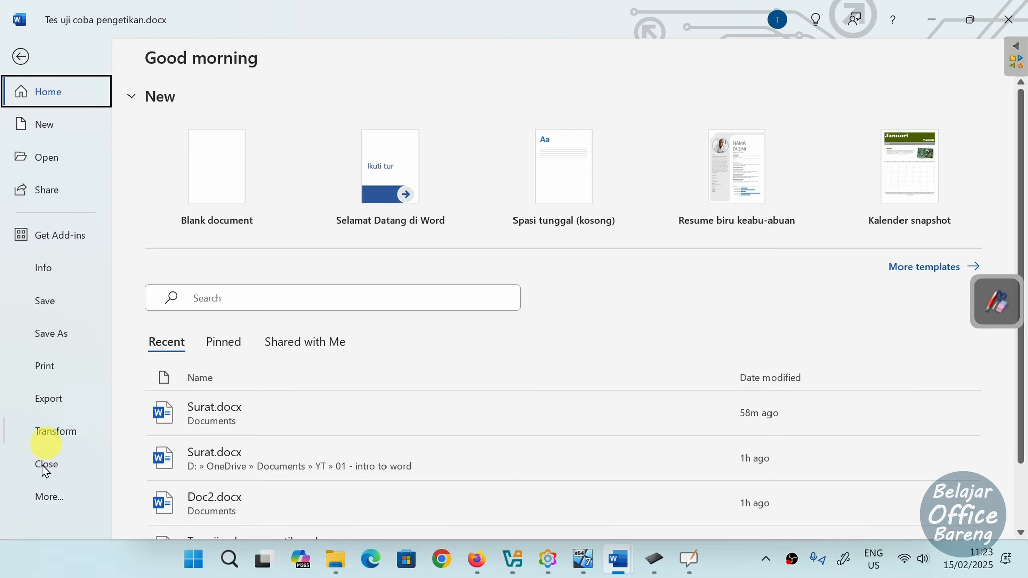
pyautogui.click(41, 497)
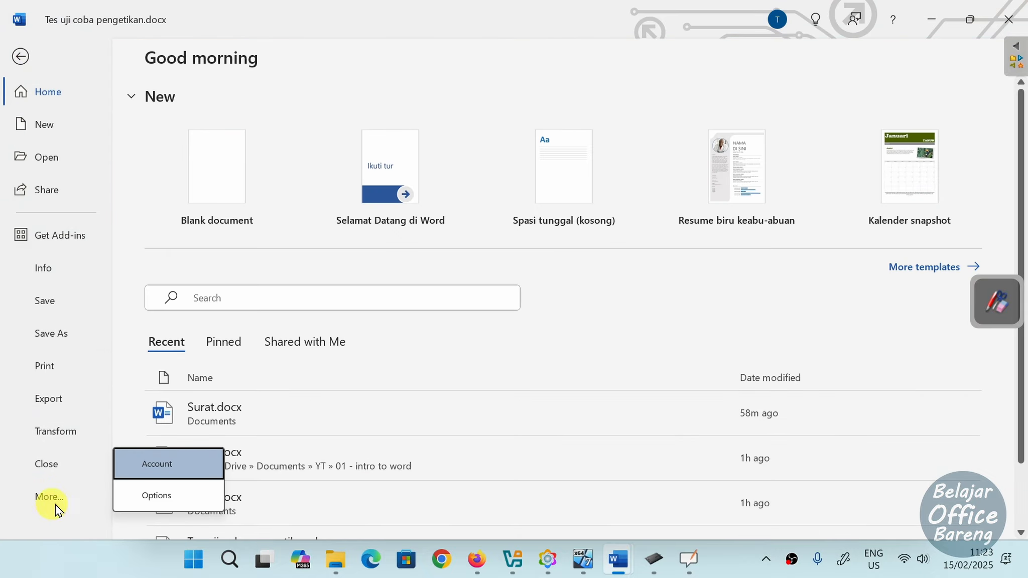
pyautogui.click(165, 499)
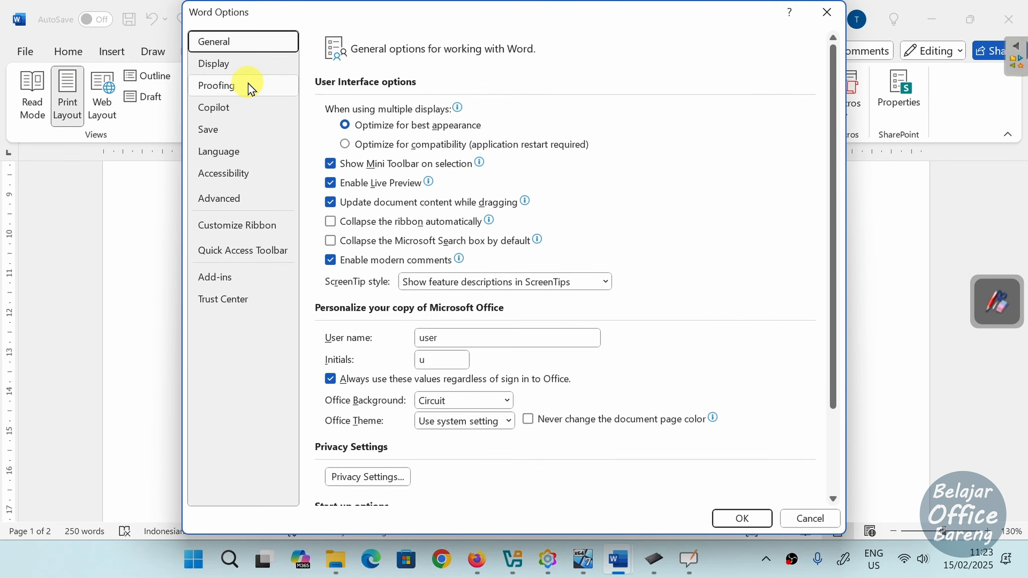
pyautogui.click(248, 65)
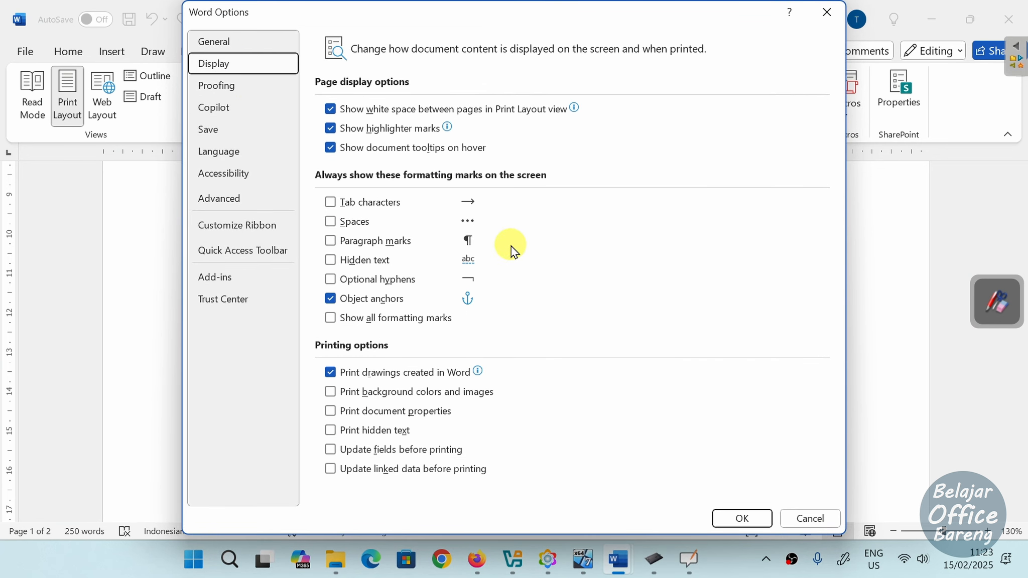
pyautogui.click(217, 199)
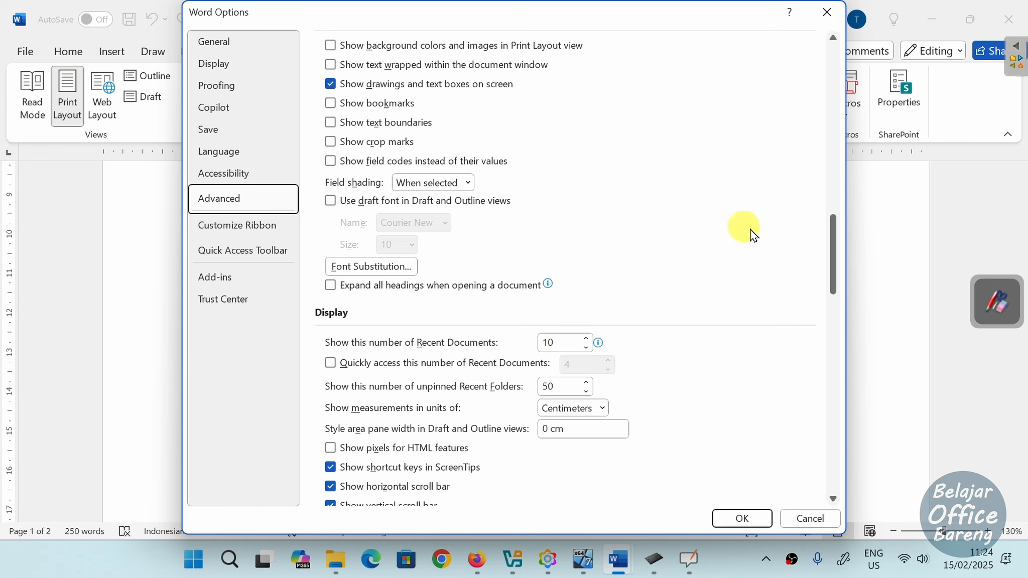
pyautogui.moveTo(835, 261)
pyautogui.mouseDown()
pyautogui.moveTo(836, 289)
pyautogui.moveTo(820, 291)
pyautogui.mouseUp()
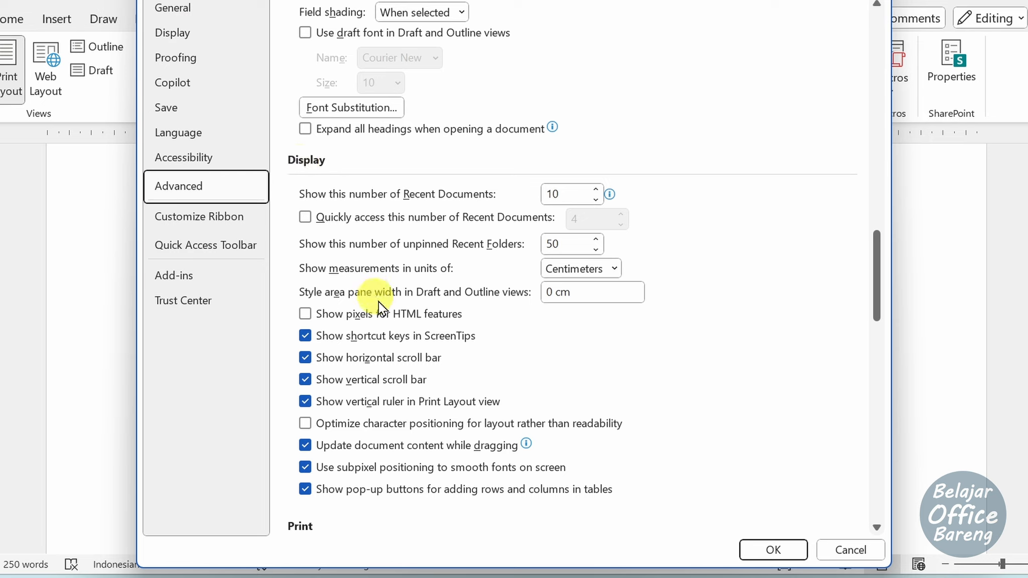
pyautogui.click(587, 270)
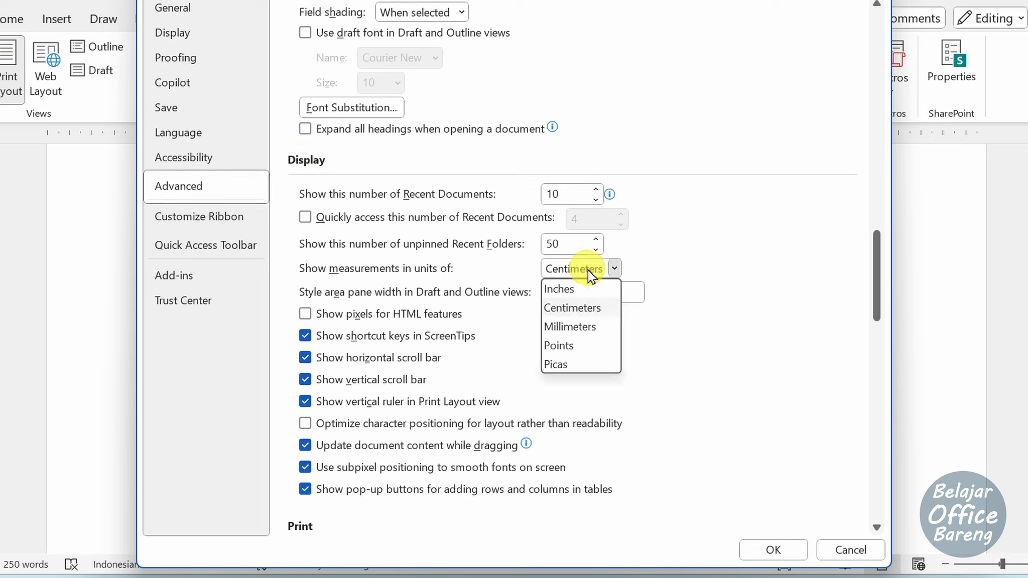
pyautogui.click(588, 305)
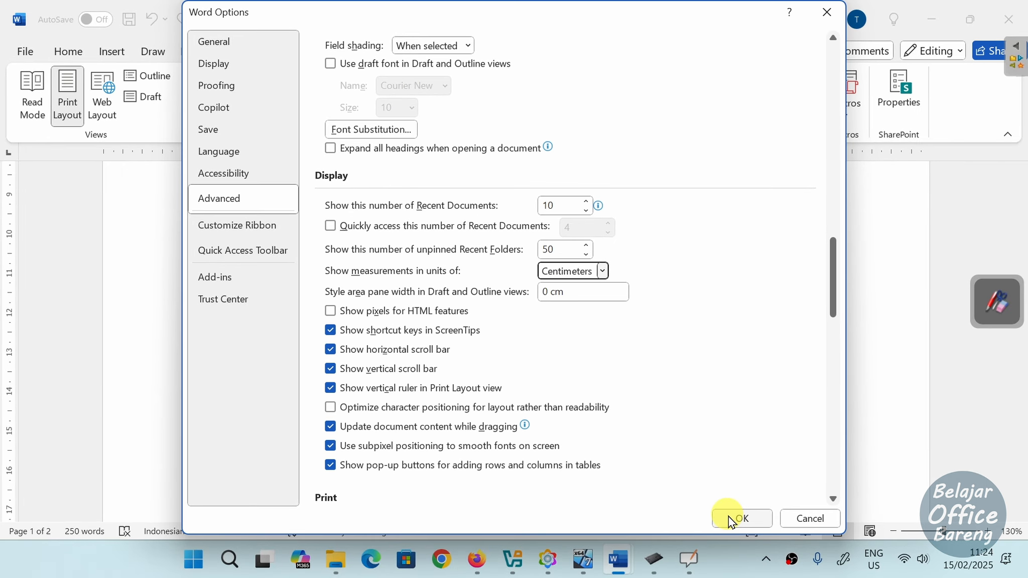
pyautogui.click(731, 522)
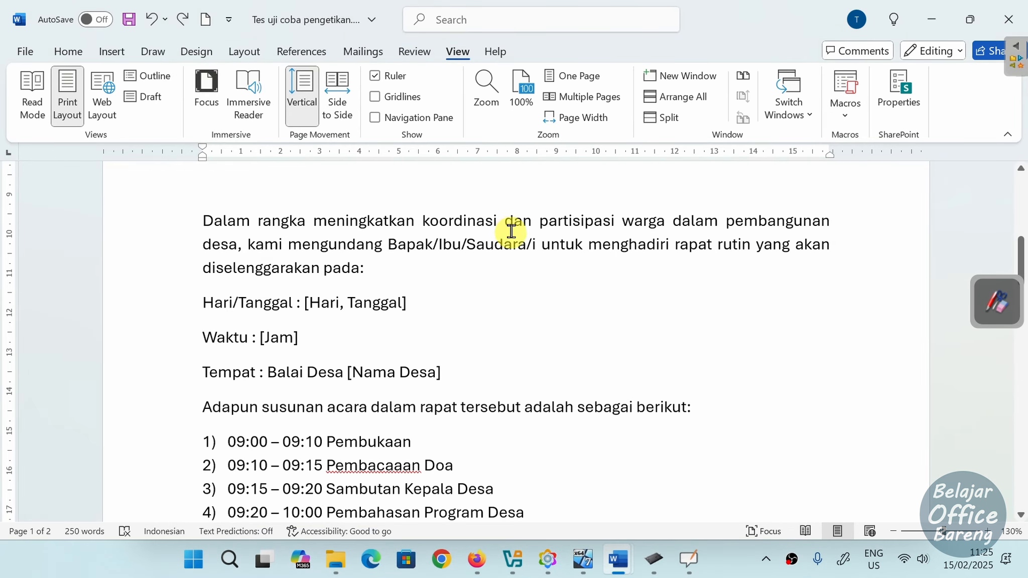
# Insert an empty paragraph after the line ending in "diselenggarakan pada:"
pyautogui.click(510, 268)
pyautogui.click(987, 531)
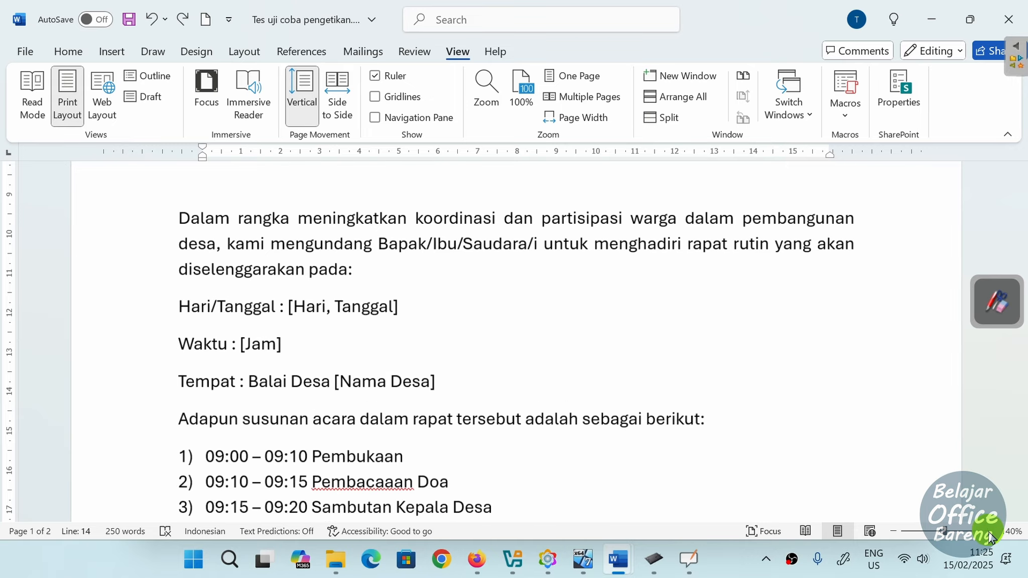
pyautogui.click(988, 532)
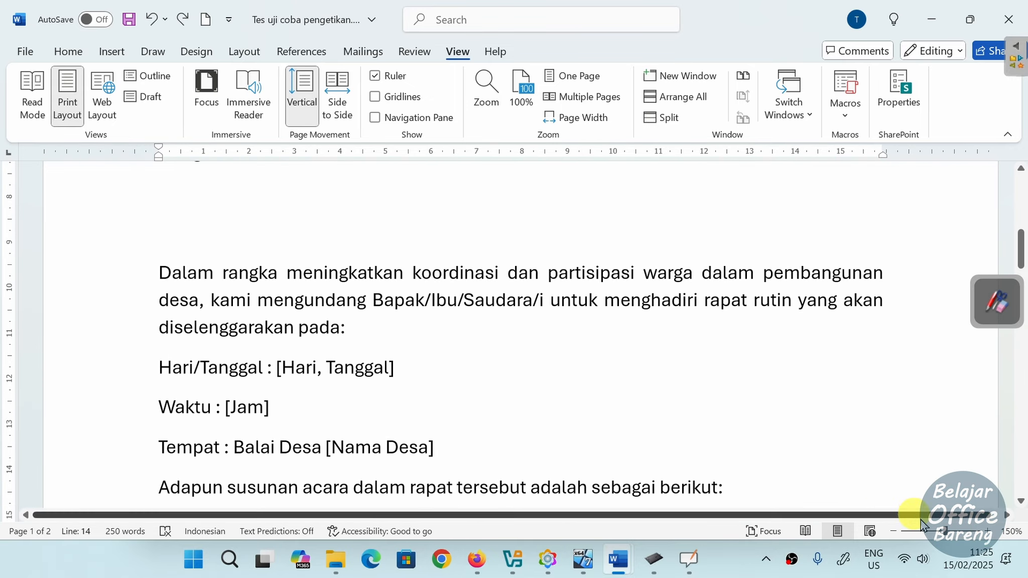
pyautogui.keyDown('ctrl'); pyautogui.scroll(1, 869, 485); pyautogui.keyUp('ctrl')
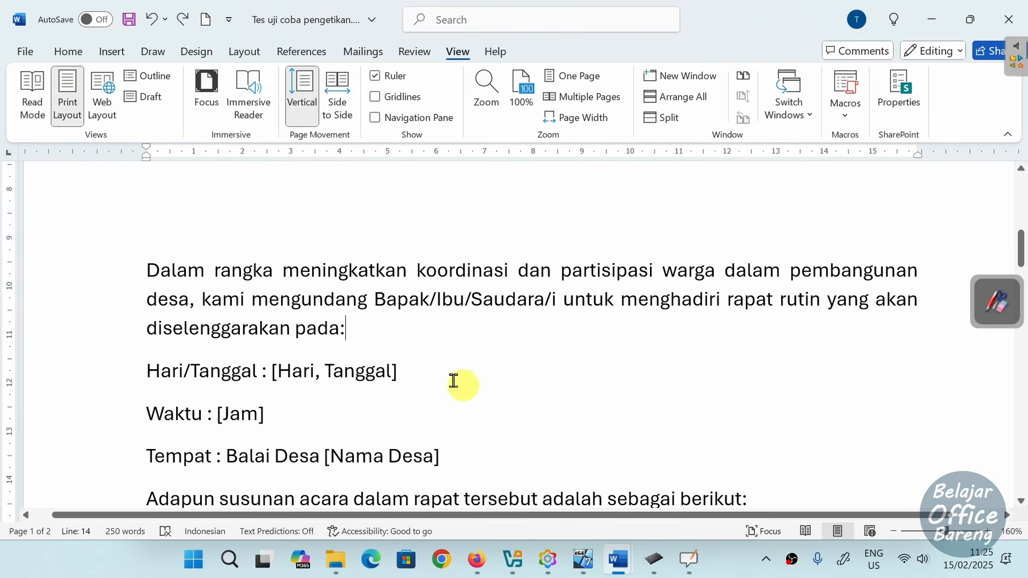
pyautogui.click(363, 331)
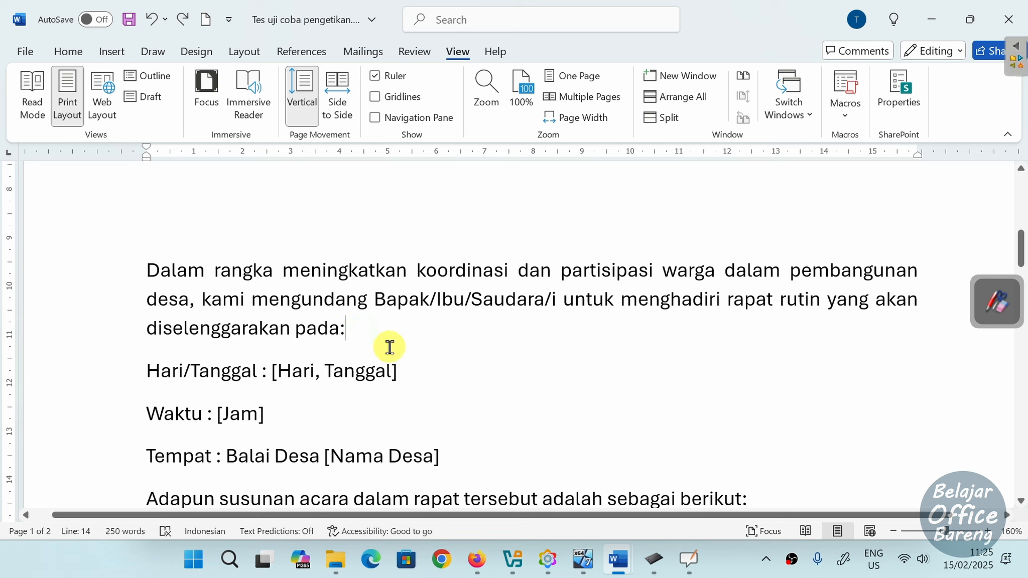
pyautogui.press('Return')
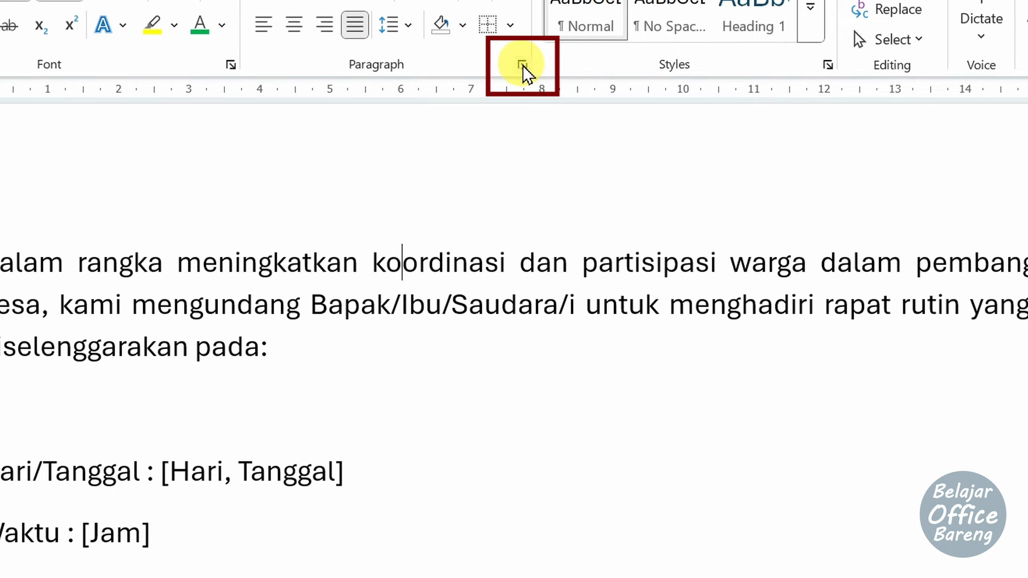
# View the indentation and spacing settings of the paragraph beginning "Dalam rangka" and close them without changes
pyautogui.click(519, 135)
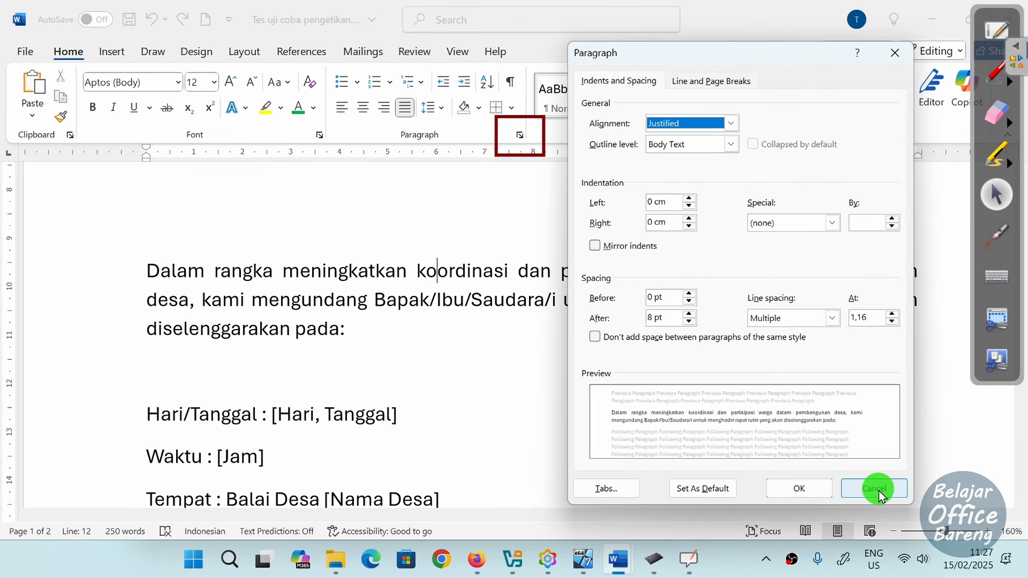
pyautogui.click(1019, 574)
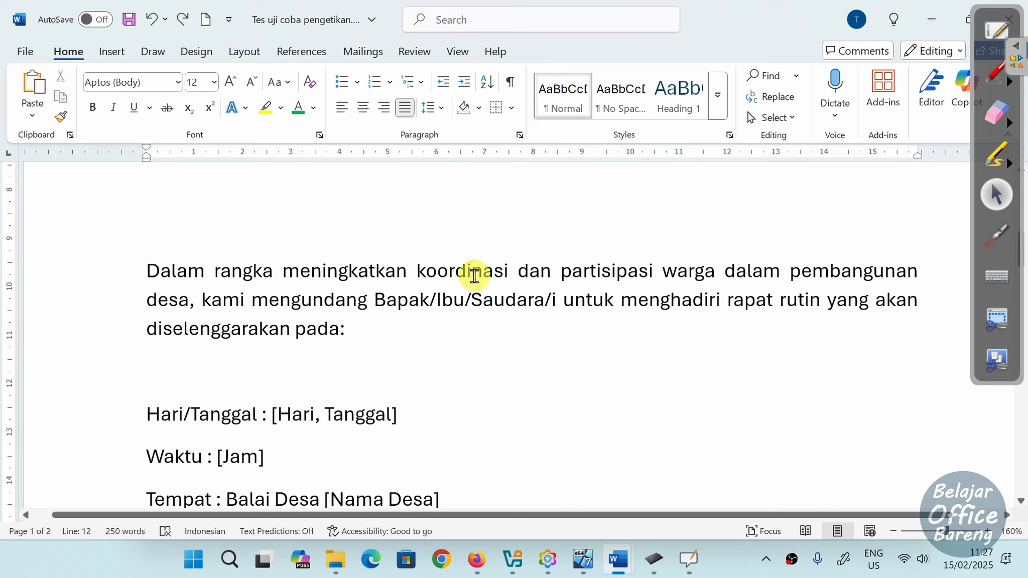
pyautogui.rightClick(470, 275)
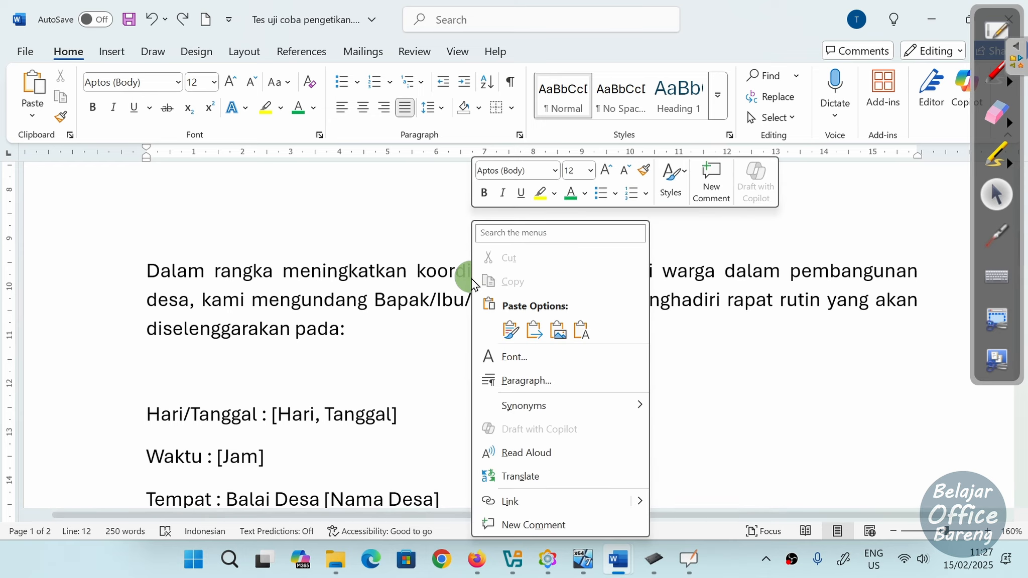
pyautogui.click(550, 390)
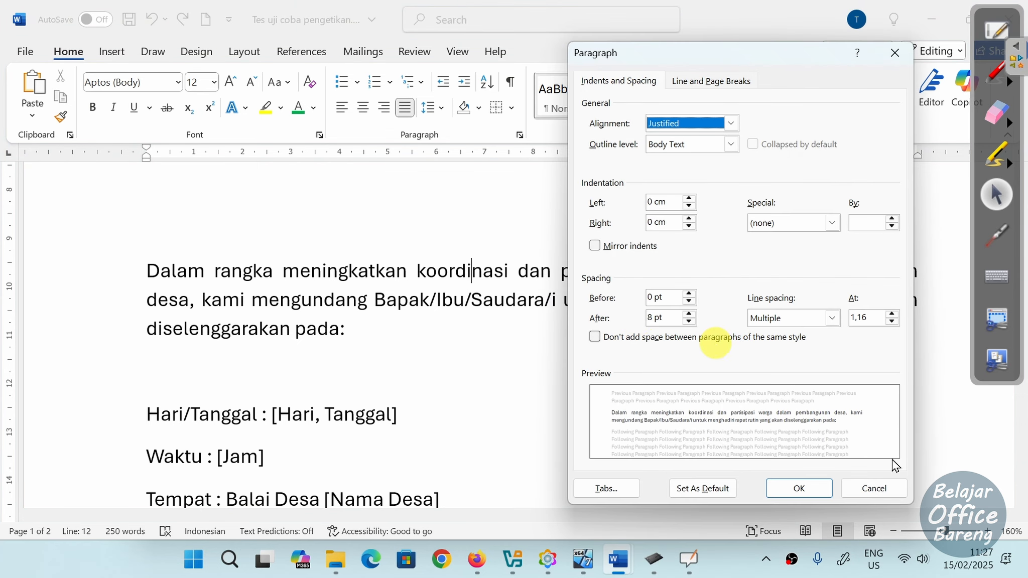
pyautogui.click(879, 486)
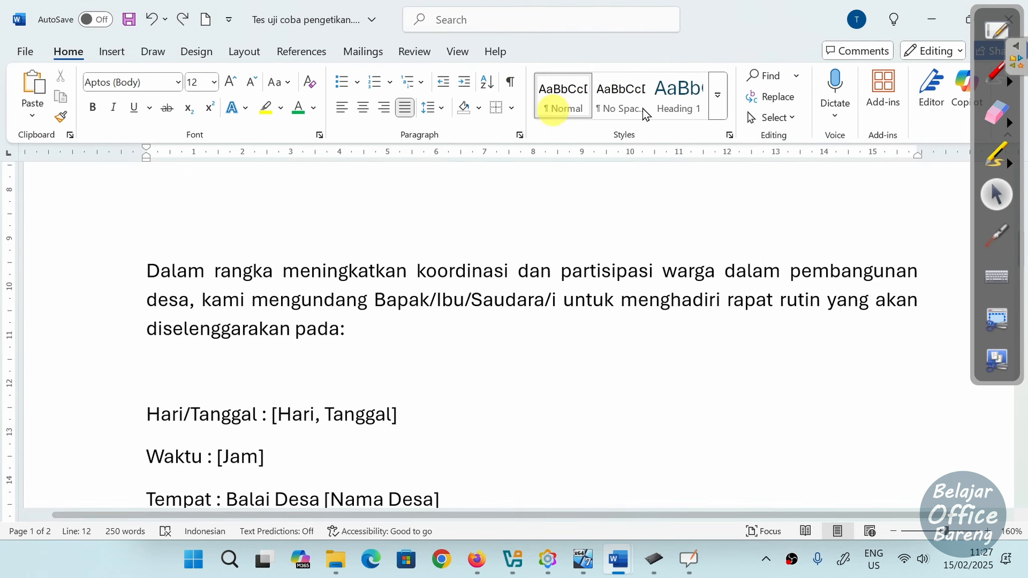
# Circle the left and right indent markers on the ruler with the red annotation pen, and clear the marks
pyautogui.click(994, 76)
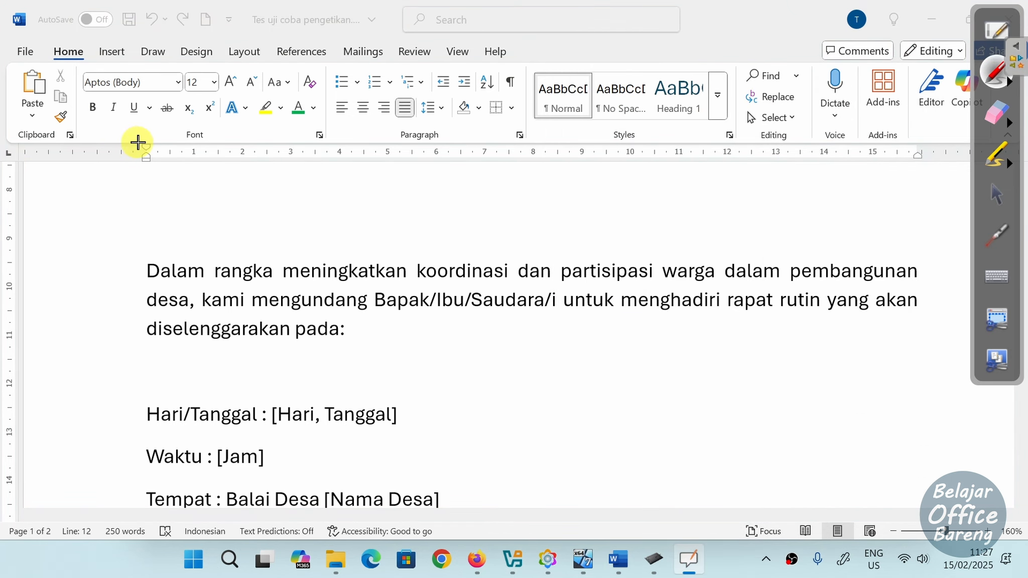
pyautogui.moveTo(138, 142)
pyautogui.mouseDown()
pyautogui.moveTo(139, 167)
pyautogui.moveTo(133, 141)
pyautogui.mouseUp()
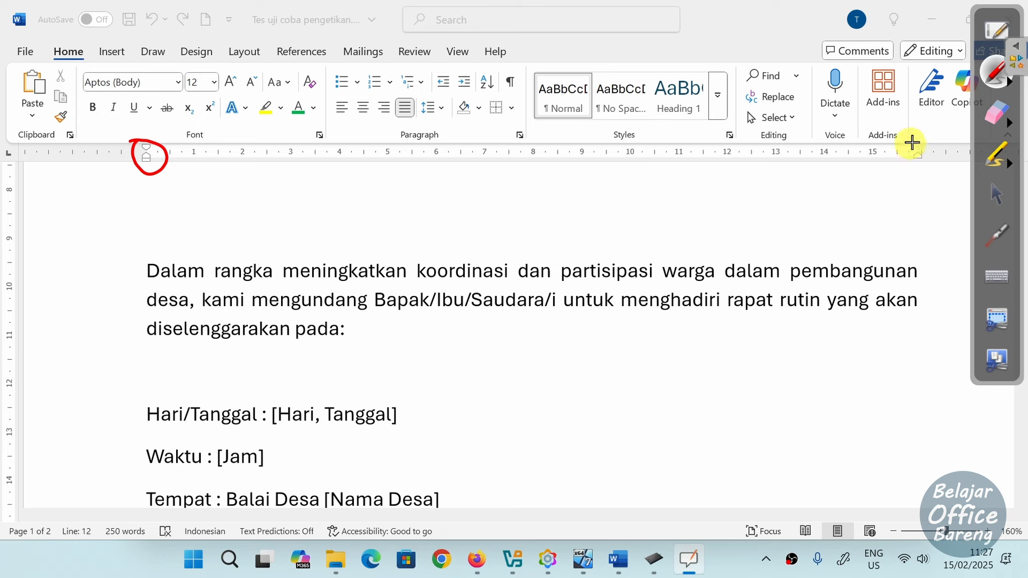
pyautogui.moveTo(912, 142)
pyautogui.mouseDown()
pyautogui.moveTo(927, 143)
pyautogui.moveTo(911, 142)
pyautogui.mouseUp()
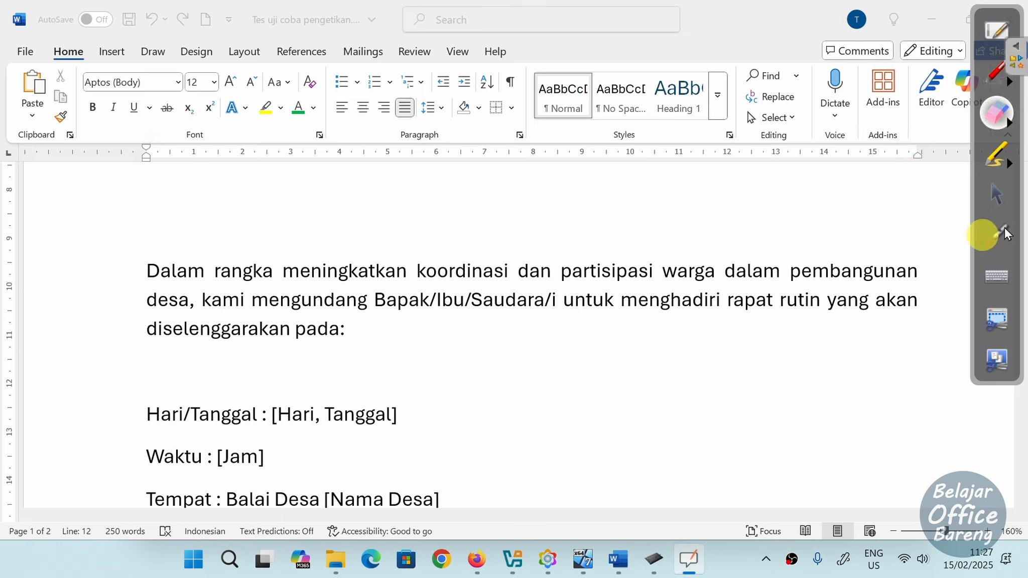
pyautogui.click(996, 194)
# Open the Paragraph settings for the paragraph beginning "Dalam rangka" and move the dialog clear of the annotation tools
pyautogui.click(481, 276)
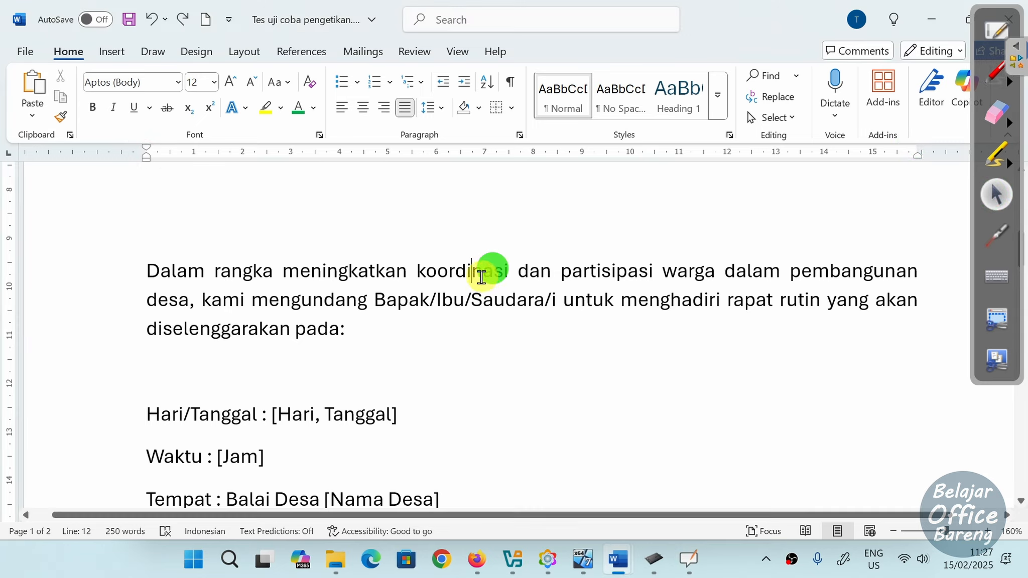
pyautogui.click(454, 273)
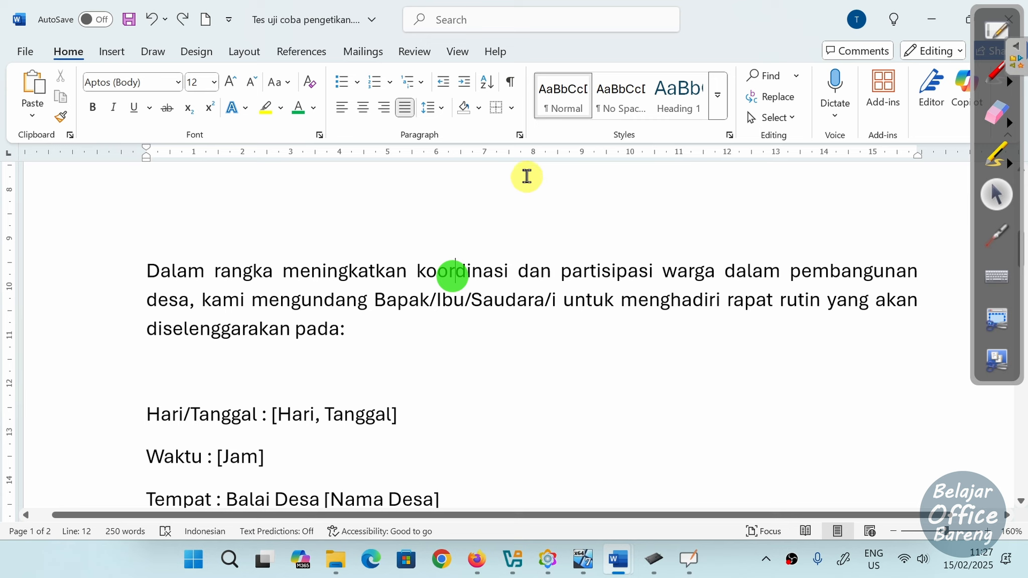
pyautogui.click(520, 135)
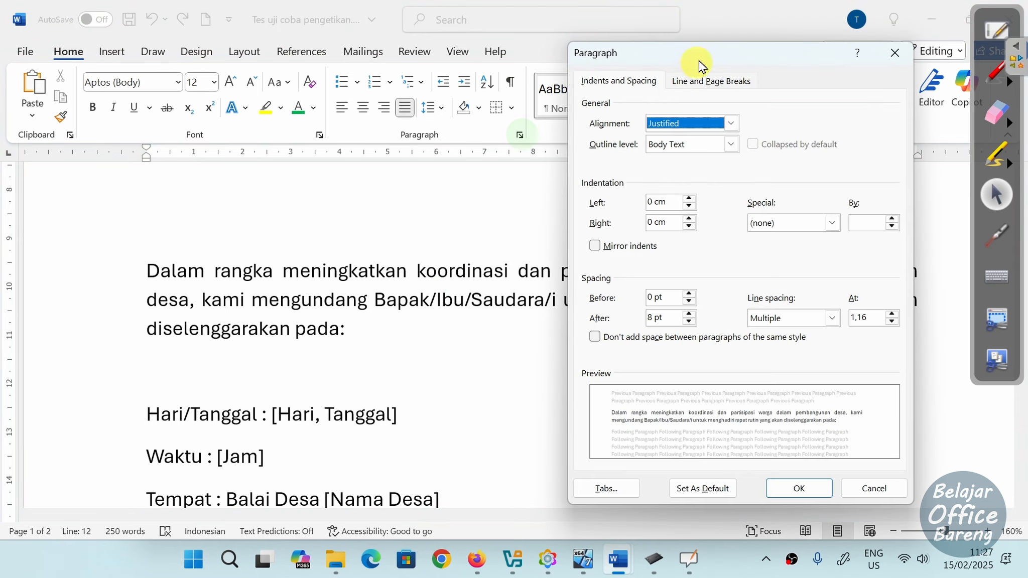
pyautogui.moveTo(699, 85); pyautogui.dragTo(623, 116)
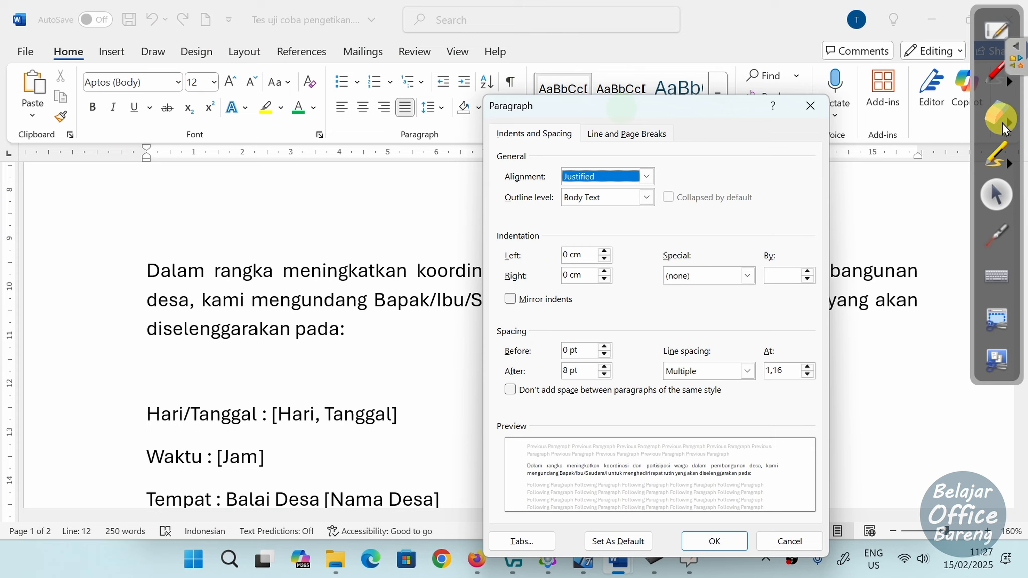
# Mark the left edge of the "Dalam rangka" paragraph with a red pen line and an outward arrow, and clear the marks
pyautogui.click(989, 71)
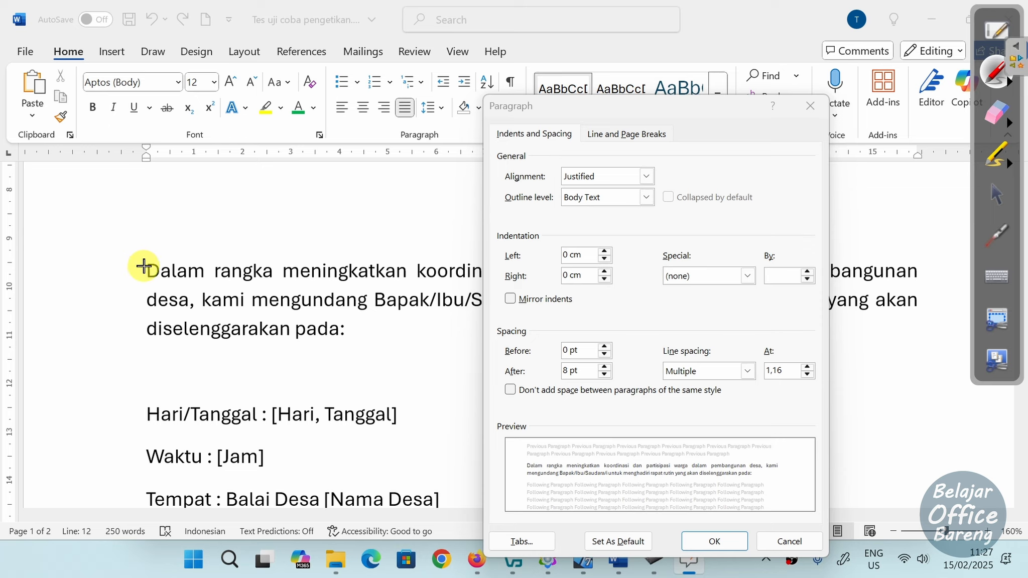
pyautogui.moveTo(143, 263)
pyautogui.mouseDown()
pyautogui.moveTo(149, 329)
pyautogui.moveTo(112, 307)
pyautogui.mouseUp()
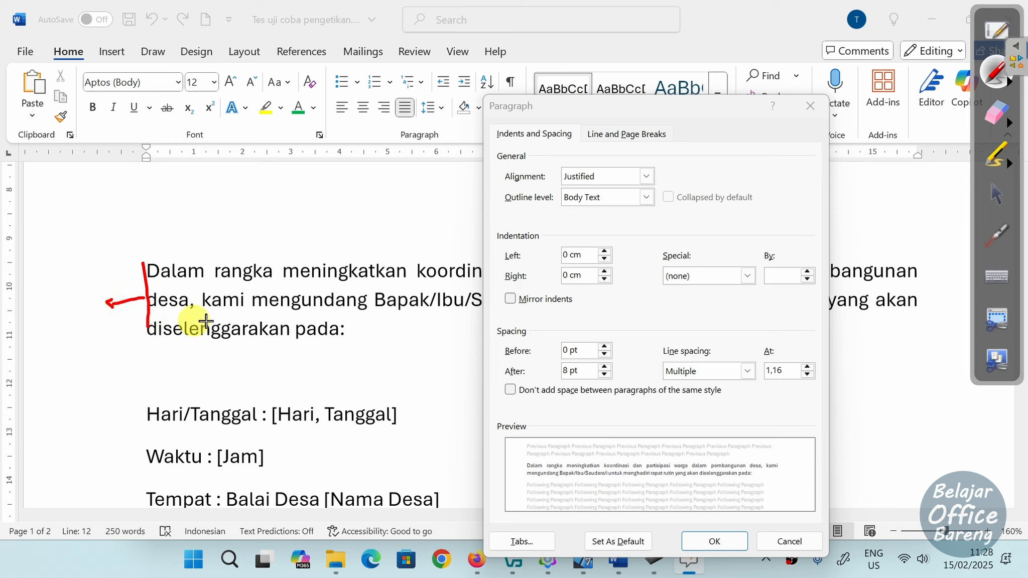
pyautogui.click(1011, 123)
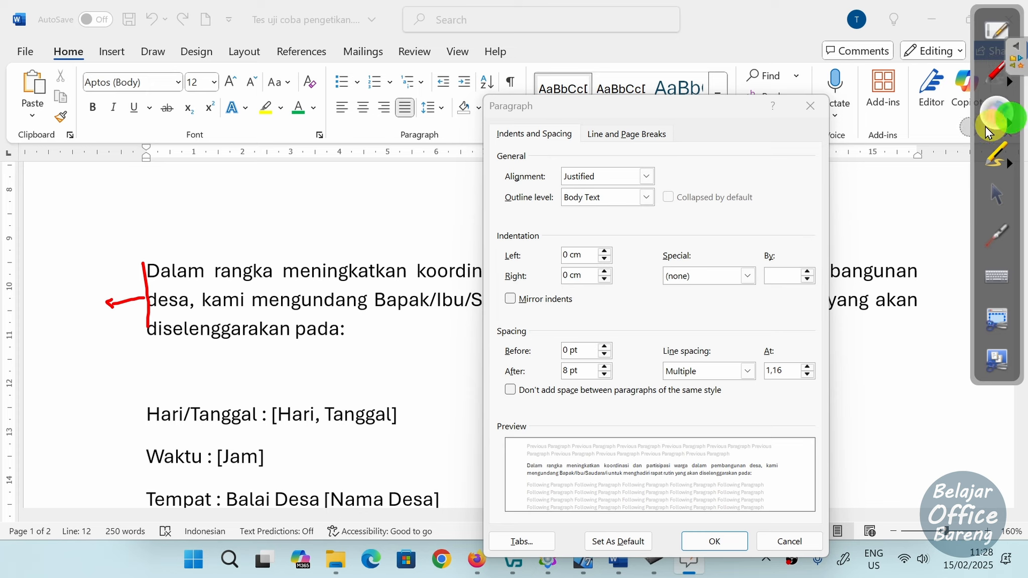
pyautogui.click(950, 126)
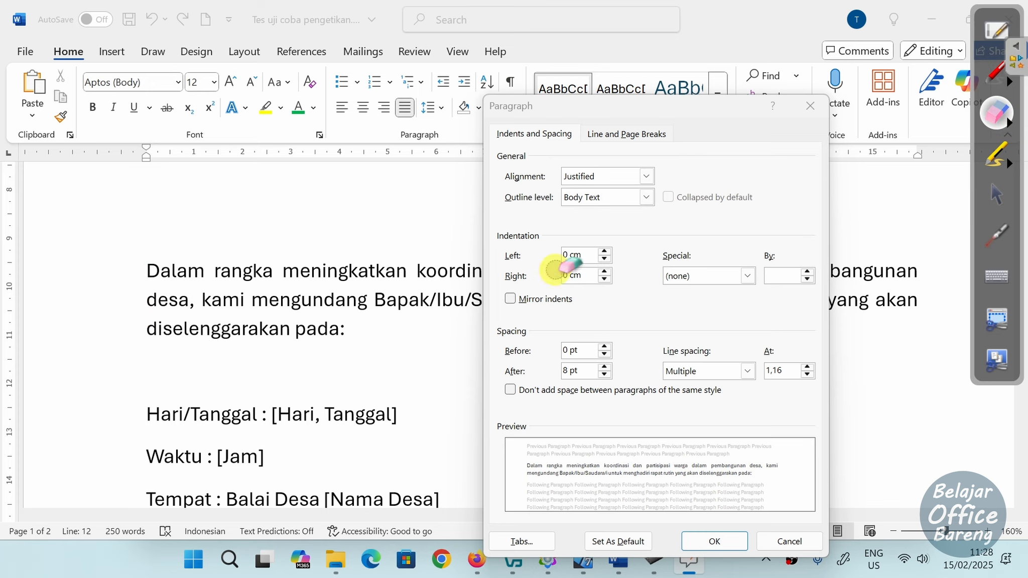
# Box the Left indentation label and draw a red line down from the left indent marker, and clear the marks
pyautogui.click(986, 73)
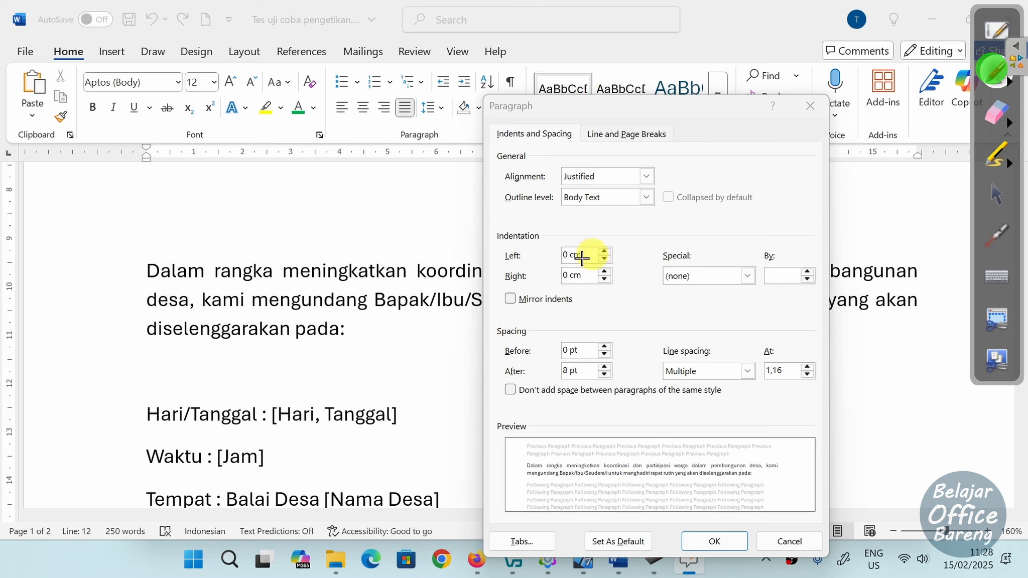
pyautogui.moveTo(502, 262)
pyautogui.mouseDown()
pyautogui.moveTo(527, 253)
pyautogui.moveTo(505, 248)
pyautogui.mouseUp()
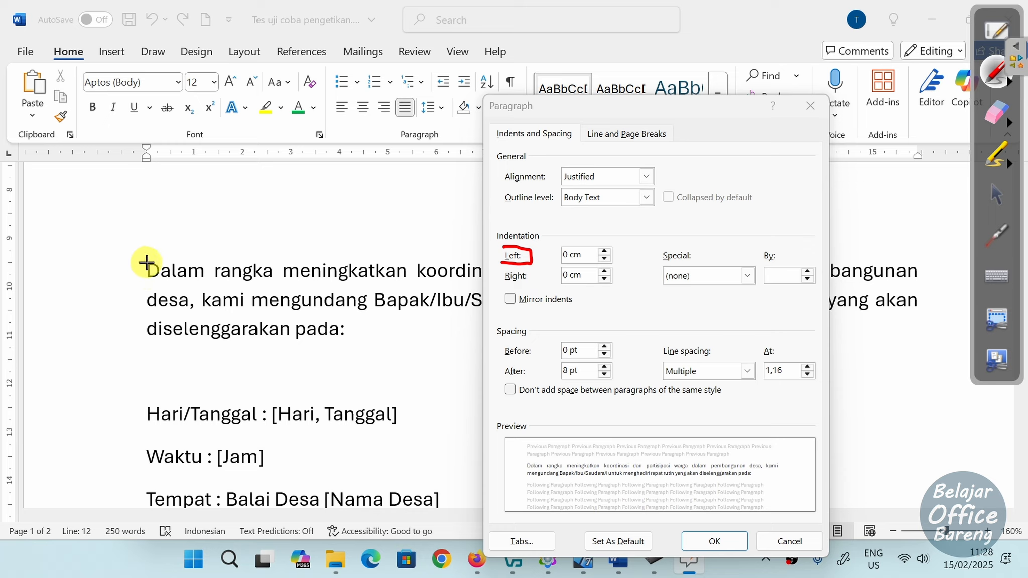
pyautogui.moveTo(148, 174); pyautogui.dragTo(154, 214)
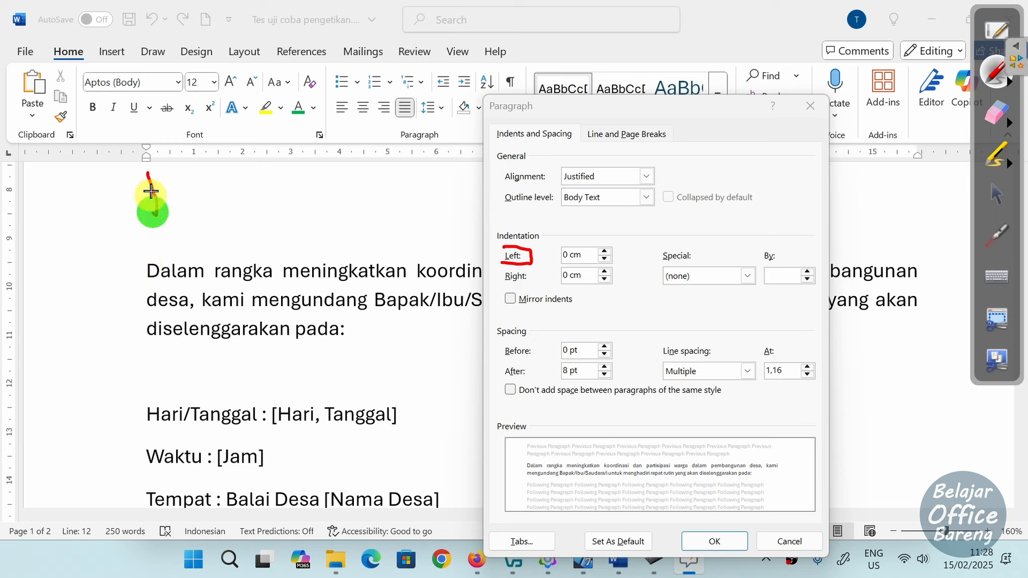
pyautogui.hotkey('ctrl', 'z')
pyautogui.moveTo(146, 180); pyautogui.dragTo(165, 387)
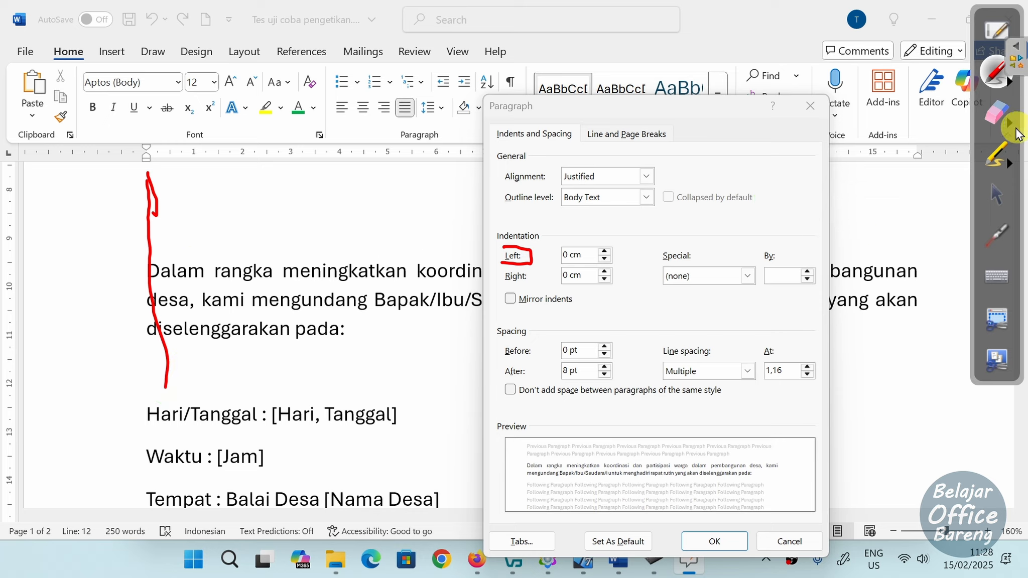
pyautogui.click(996, 113)
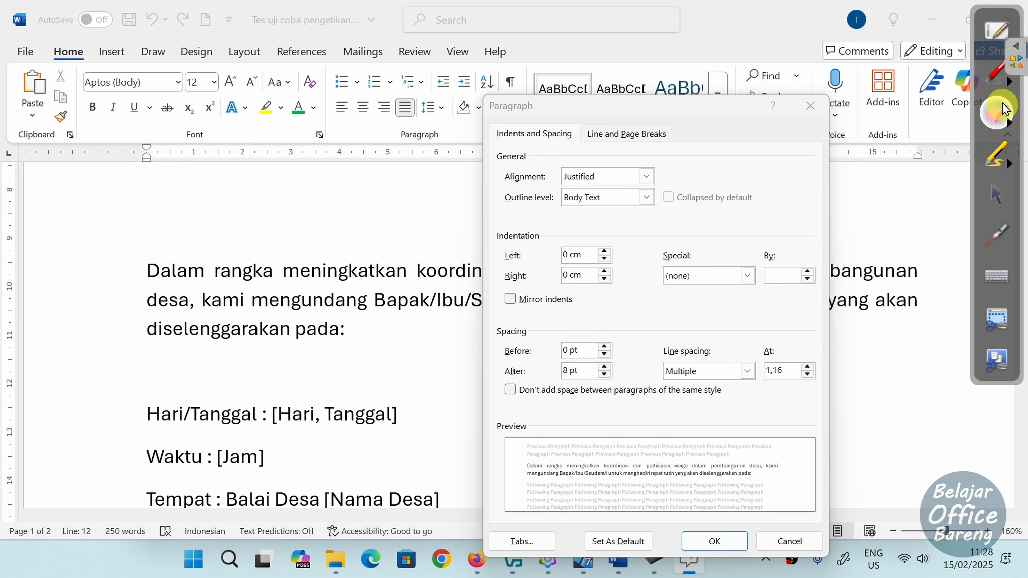
# Circle the right indent marker on the ruler with the red annotation pen, and clear the mark
pyautogui.moveTo(910, 151)
pyautogui.mouseDown()
pyautogui.moveTo(911, 163)
pyautogui.moveTo(914, 149)
pyautogui.mouseUp()
pyautogui.click(997, 131)
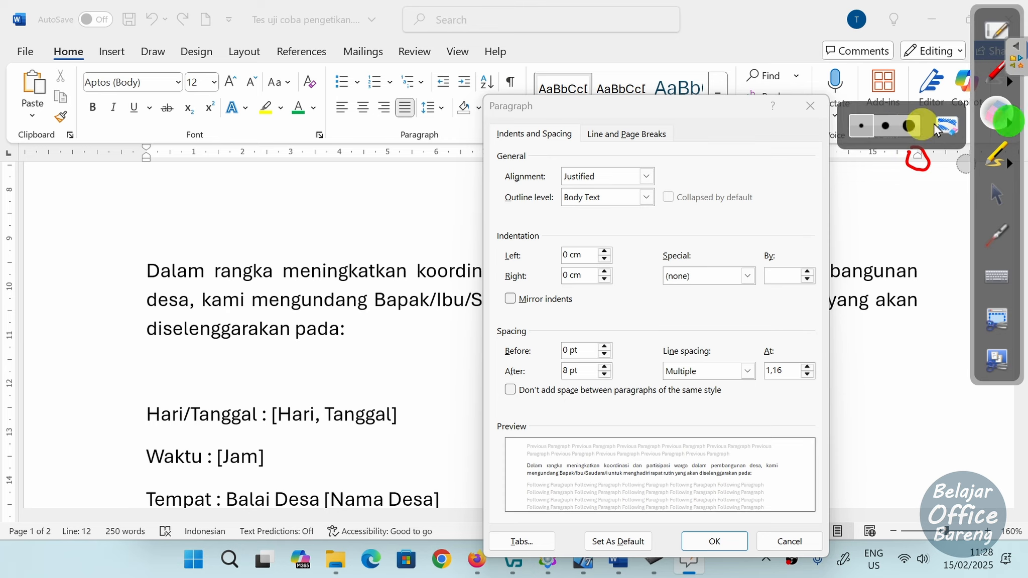
pyautogui.click(947, 129)
# Draw red lines linking the Left and Right indentation values to their ruler markers, mark the right text edge, and clear all marks
pyautogui.click(998, 81)
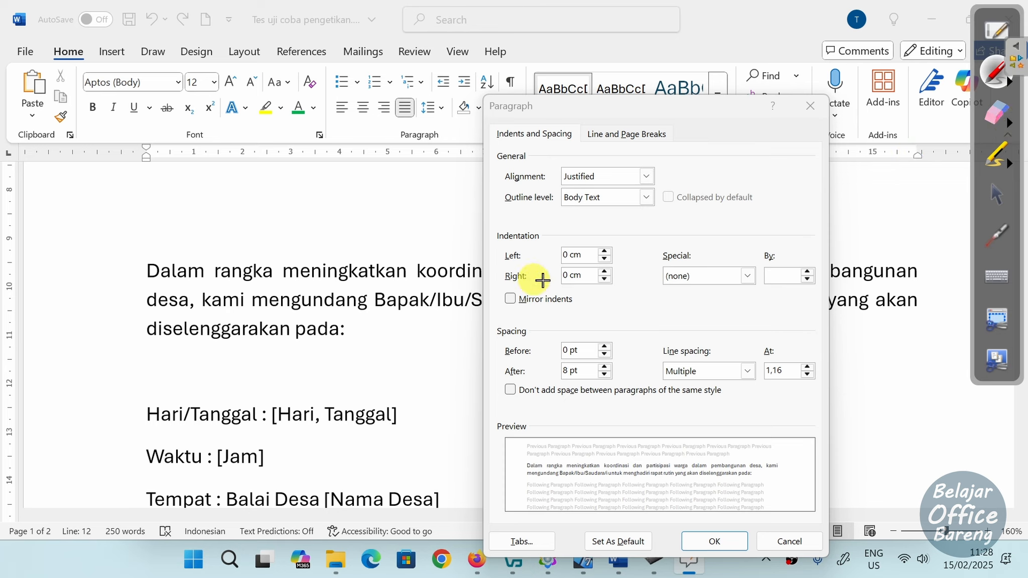
pyautogui.moveTo(613, 277)
pyautogui.mouseDown()
pyautogui.moveTo(883, 104)
pyautogui.moveTo(911, 141)
pyautogui.mouseUp()
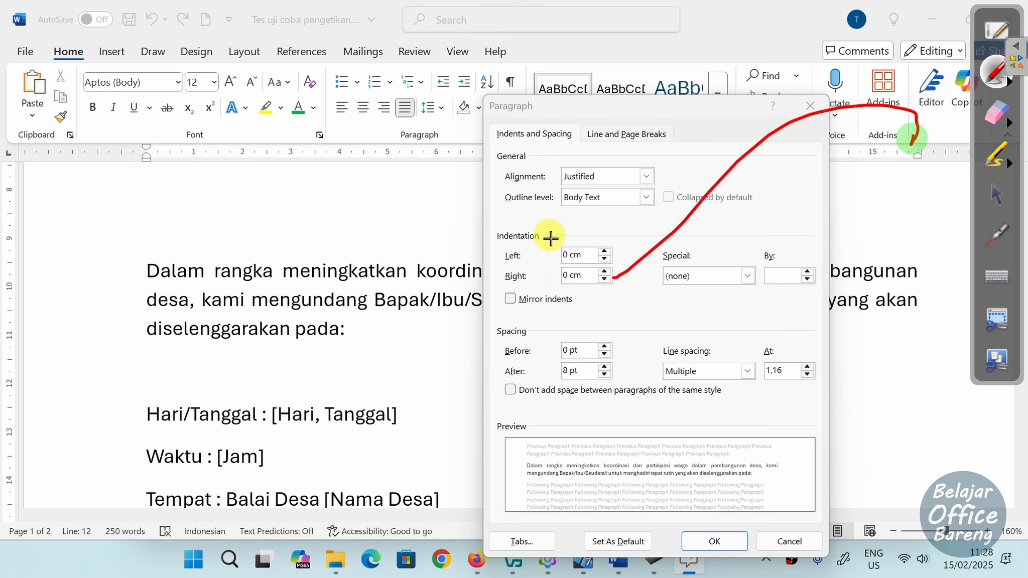
pyautogui.moveTo(558, 247)
pyautogui.mouseDown()
pyautogui.moveTo(538, 186)
pyautogui.moveTo(222, 190)
pyautogui.moveTo(163, 166)
pyautogui.moveTo(175, 168)
pyautogui.mouseUp()
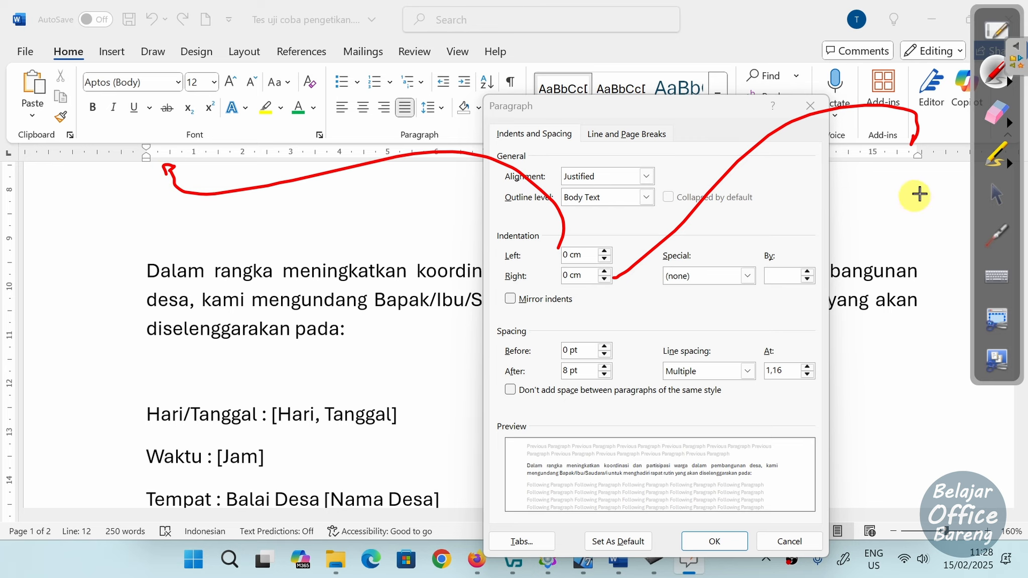
pyautogui.moveTo(919, 183); pyautogui.dragTo(913, 346)
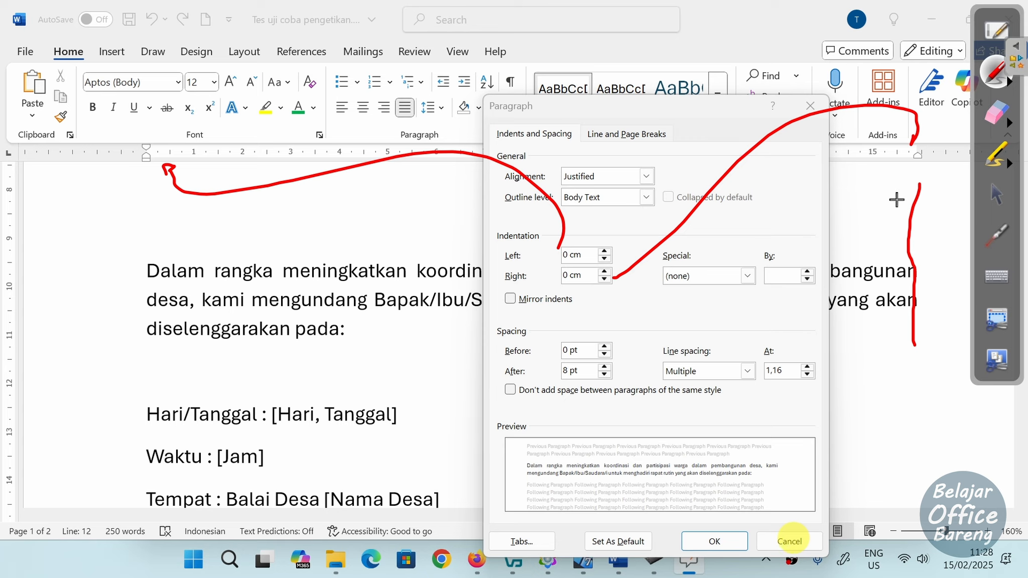
pyautogui.click(1008, 123)
pyautogui.click(949, 125)
pyautogui.click(996, 194)
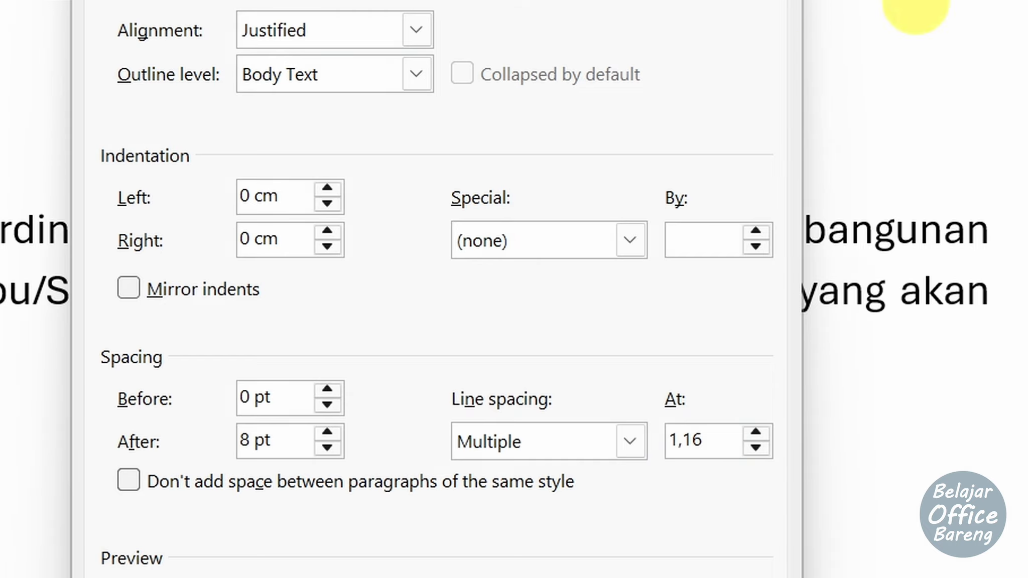
# Try the First line and Hanging special indents in the Paragraph settings, and reset Special to (none)
pyautogui.click(631, 237)
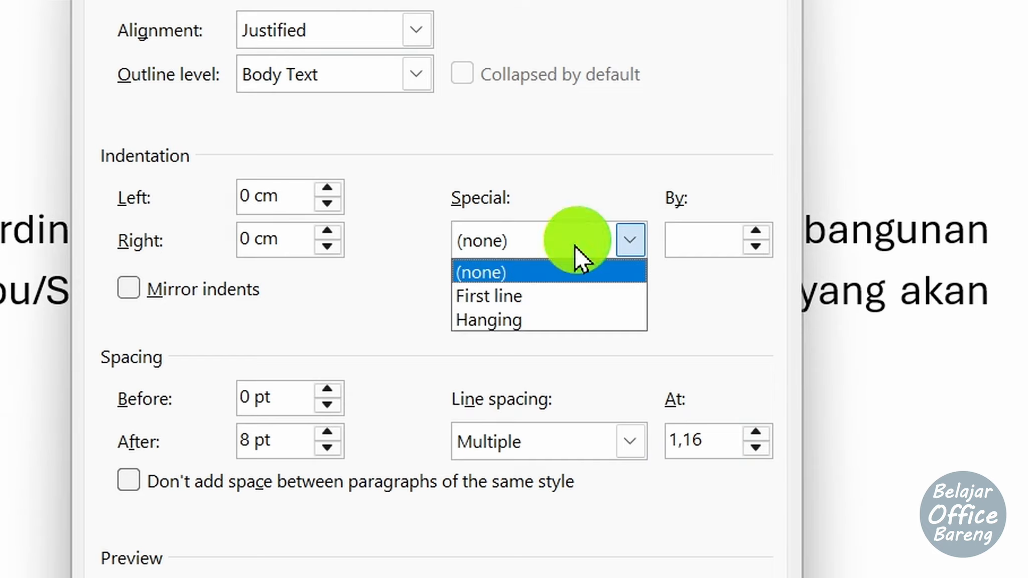
pyautogui.click(527, 299)
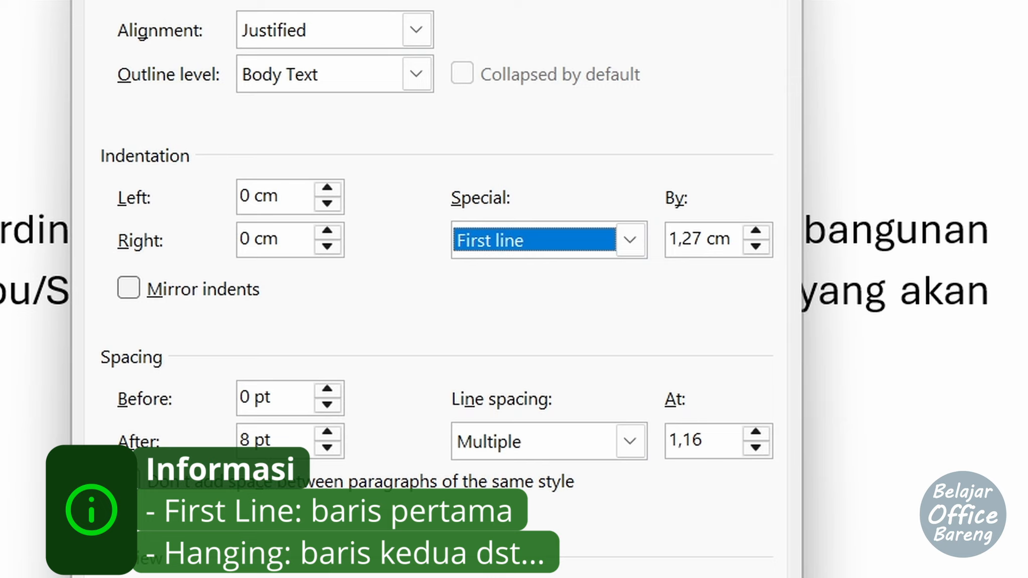
pyautogui.click(558, 240)
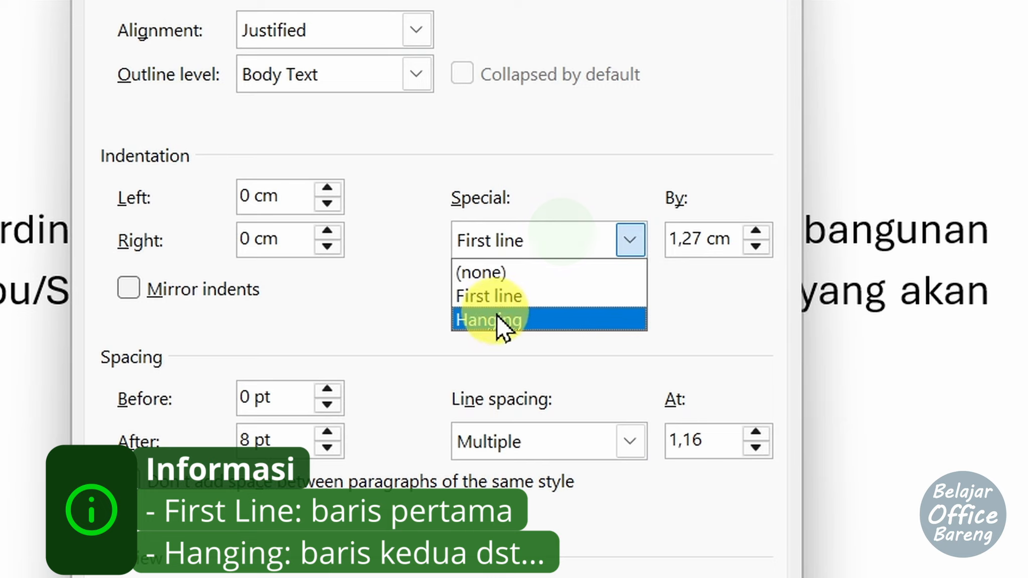
pyautogui.click(495, 319)
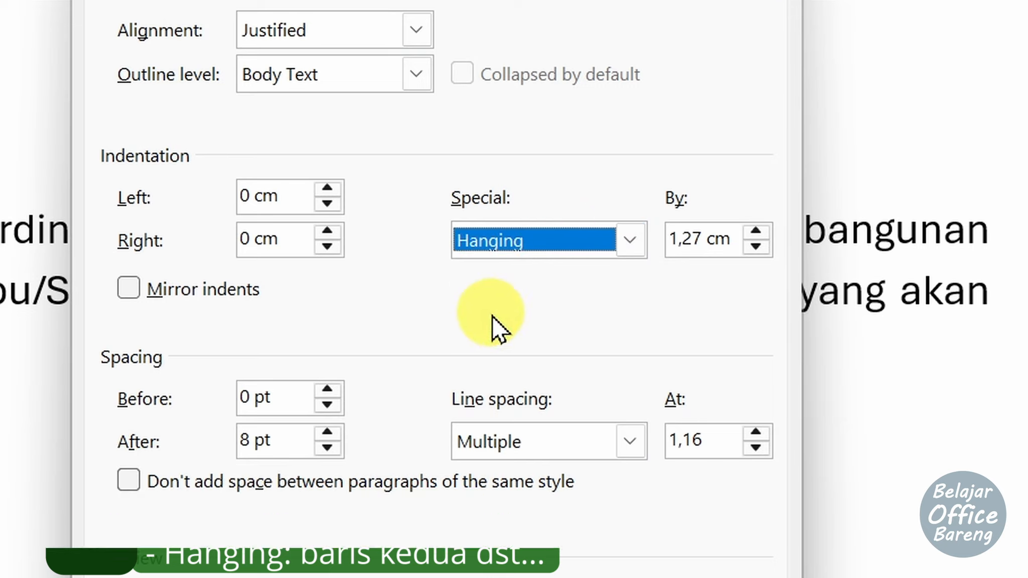
pyautogui.click(586, 240)
pyautogui.click(521, 272)
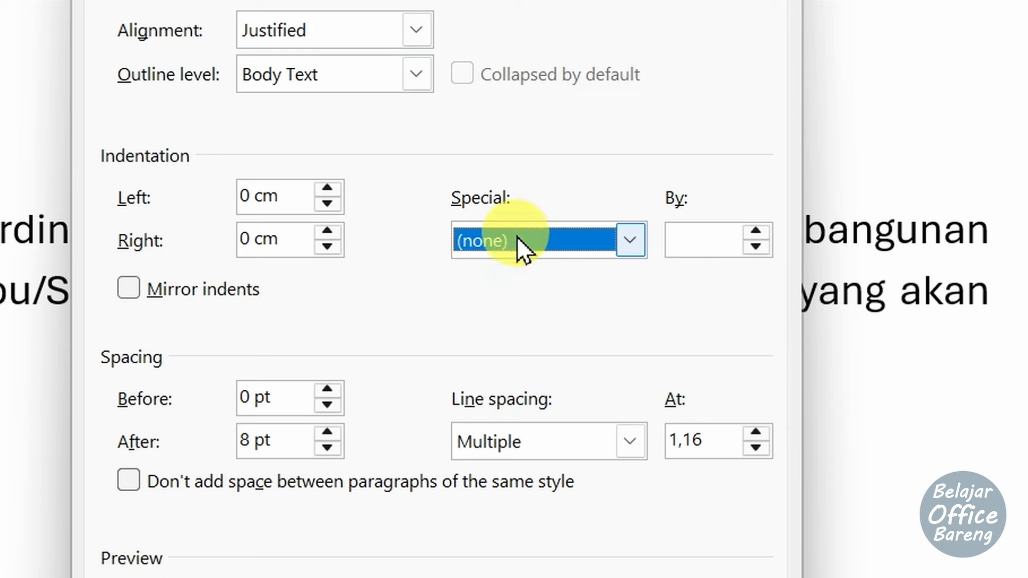
# Try the Hanging special indent once more and cancel the Paragraph settings
pyautogui.click(515, 242)
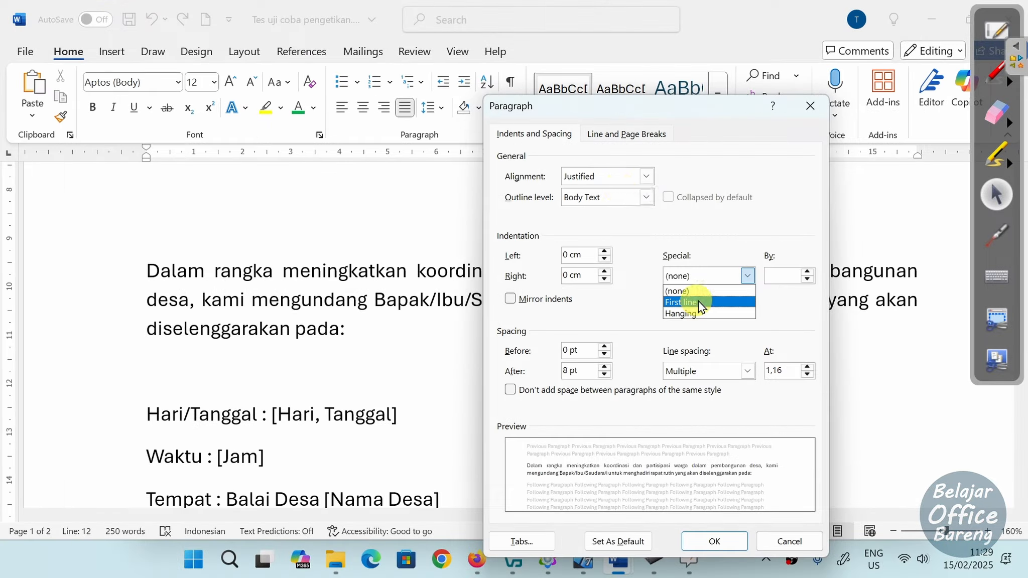
pyautogui.click(702, 314)
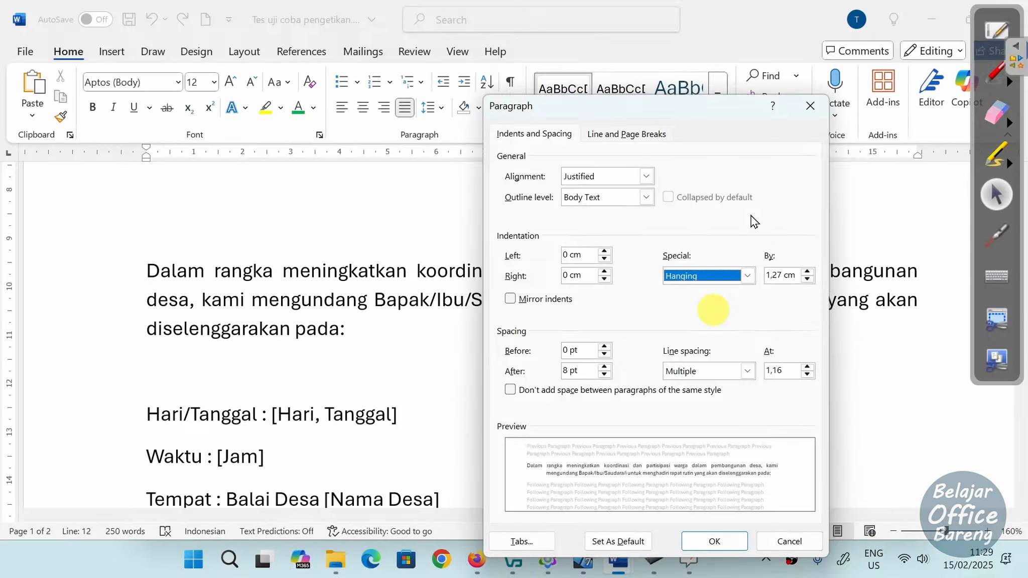
pyautogui.click(722, 276)
pyautogui.click(723, 277)
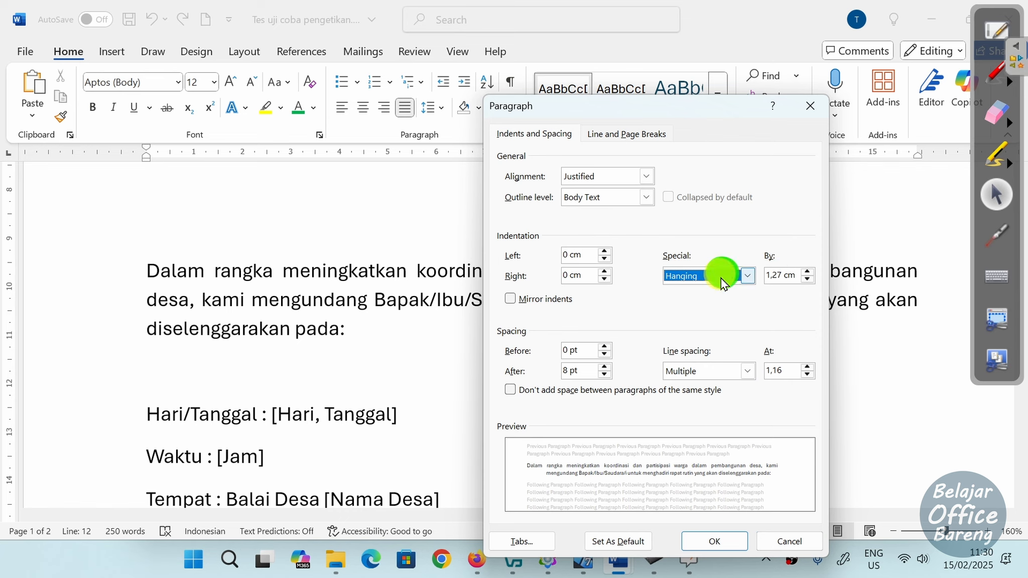
pyautogui.click(797, 542)
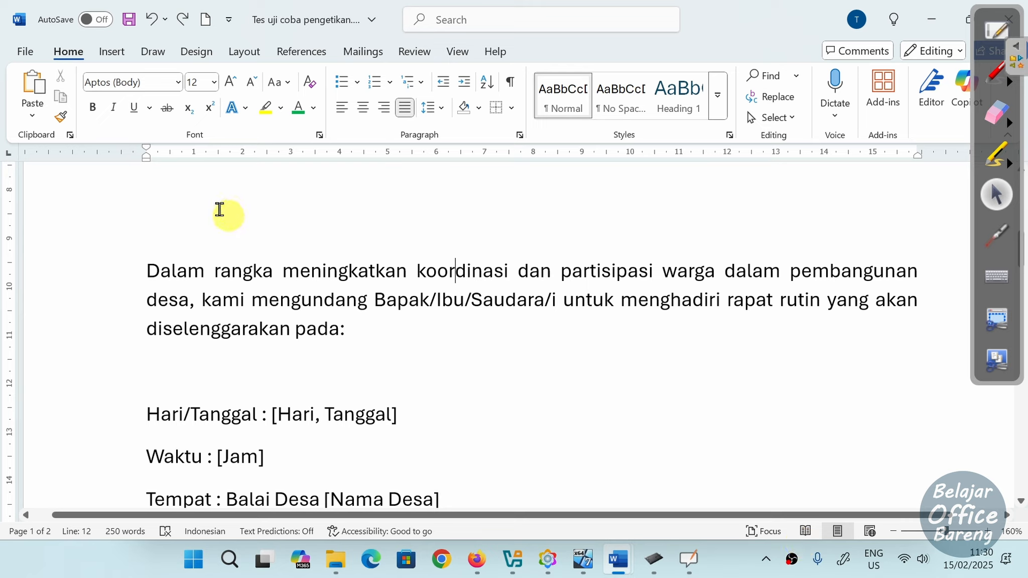
# Set the left indent of the "Dalam rangka" paragraph to 1.5 cm on the ruler and check it in the Paragraph settings
pyautogui.click(154, 271)
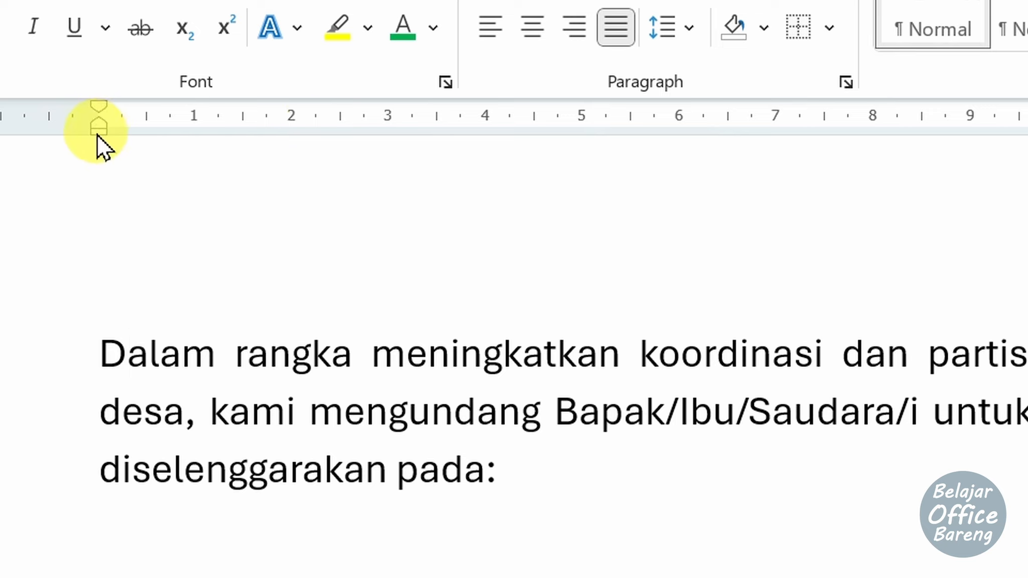
pyautogui.moveTo(100, 135)
pyautogui.mouseDown()
pyautogui.moveTo(251, 134)
pyautogui.moveTo(236, 142)
pyautogui.mouseUp()
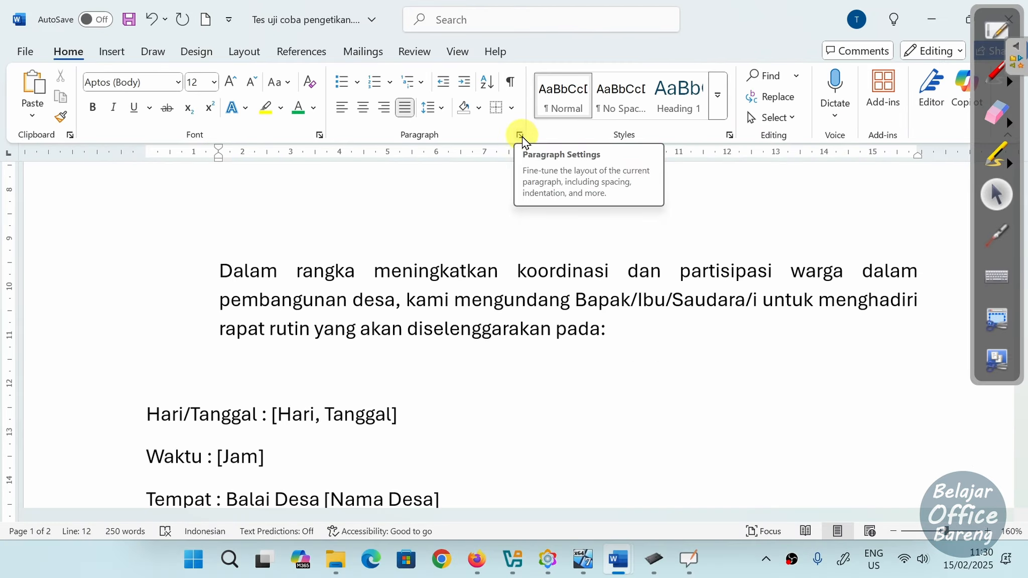
pyautogui.click(520, 135)
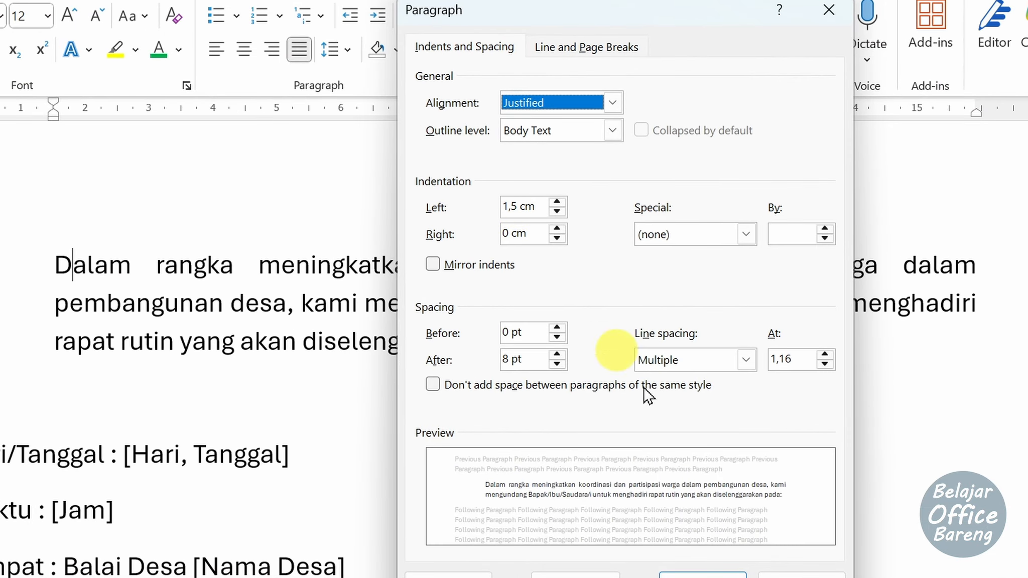
pyautogui.click(720, 571)
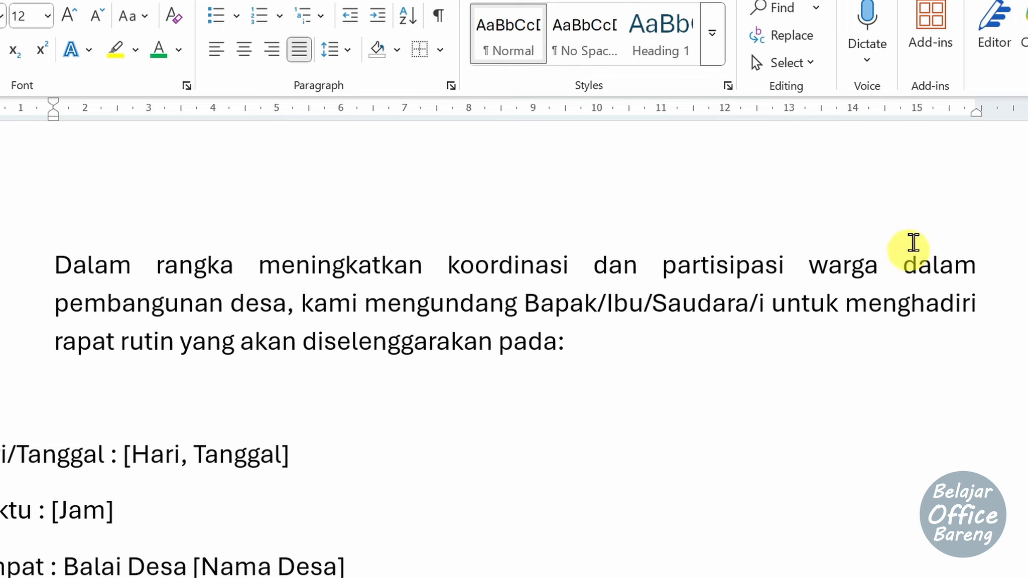
# Move the right indent of the "Dalam rangka" paragraph inward about 1.9 cm on the ruler and check it in the Paragraph settings
pyautogui.moveTo(975, 114); pyautogui.dragTo(853, 114)
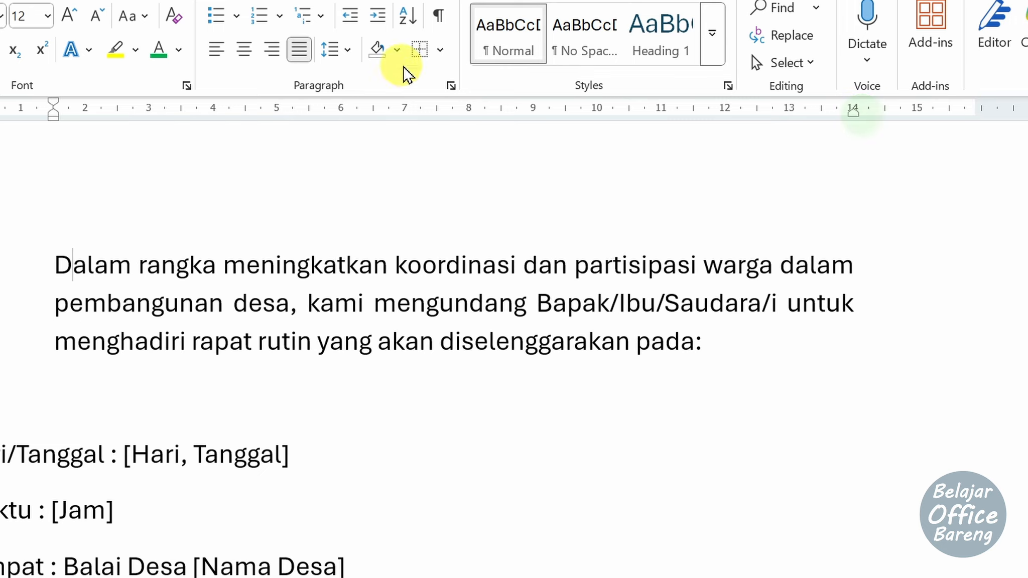
pyautogui.click(451, 86)
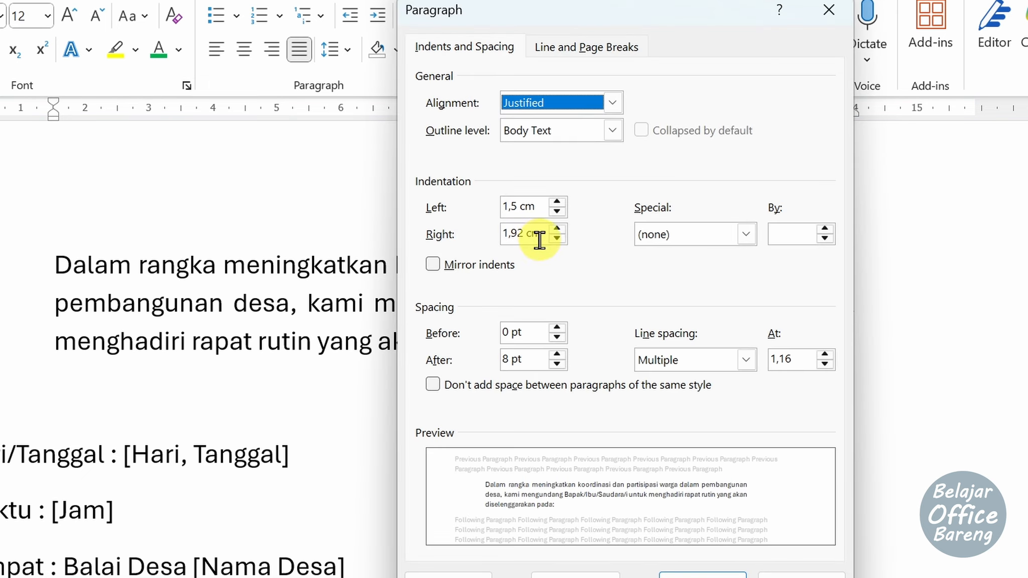
pyautogui.click(793, 572)
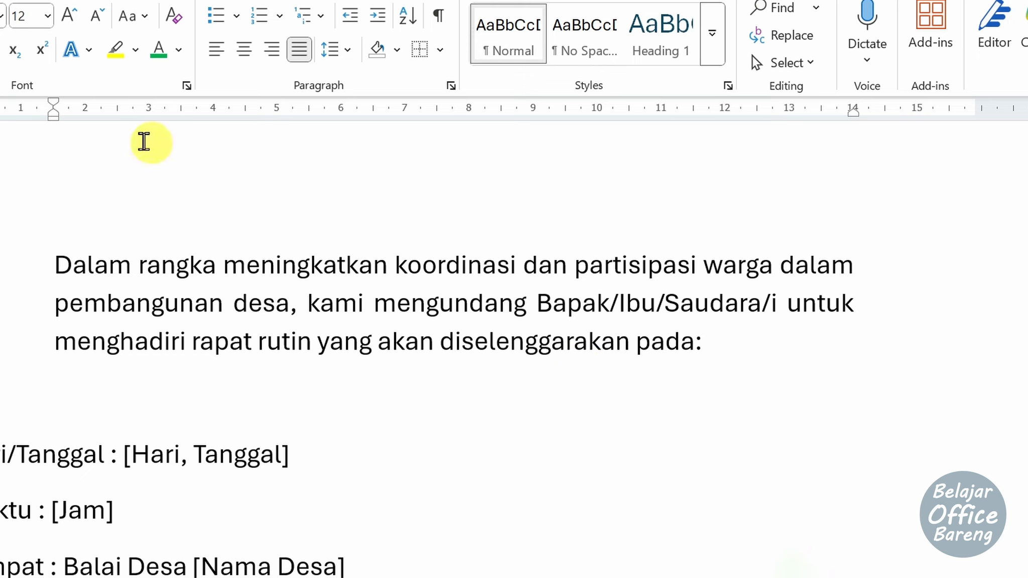
# Indent the first line of the "Dalam rangka" paragraph about 0.75 cm on the ruler, and raise it to 1.5 cm in the Paragraph settings
pyautogui.moveTo(55, 104); pyautogui.dragTo(101, 114)
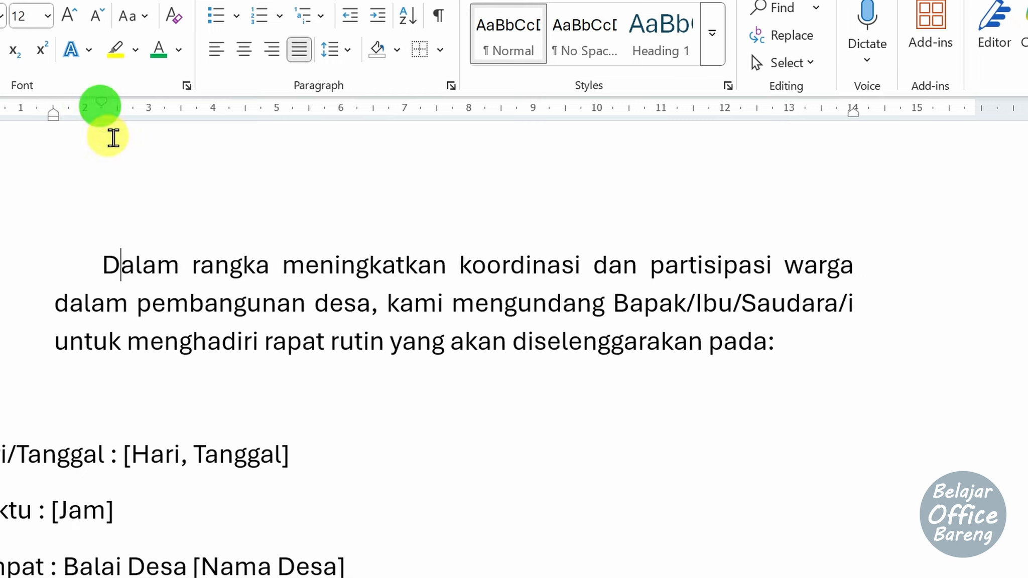
pyautogui.click(452, 86)
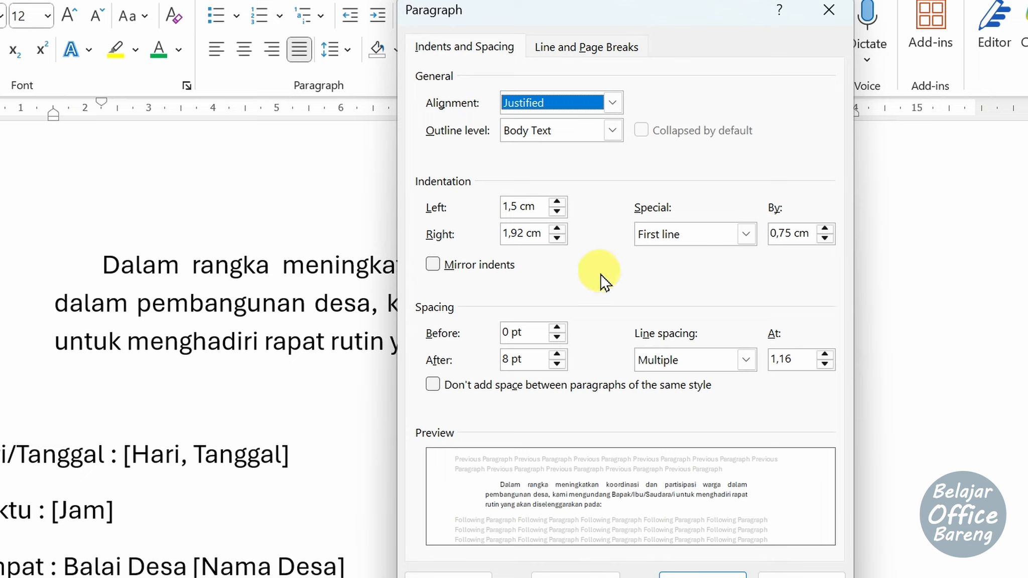
pyautogui.click(791, 234)
pyautogui.click(824, 228)
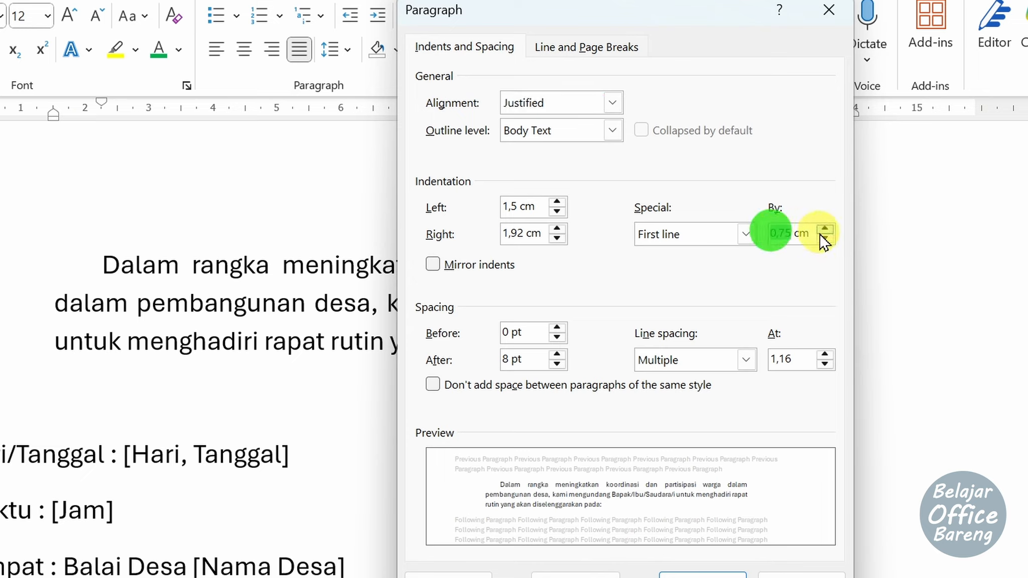
pyautogui.click(824, 228)
pyautogui.click(825, 228)
pyautogui.click(824, 228)
pyautogui.click(824, 228)
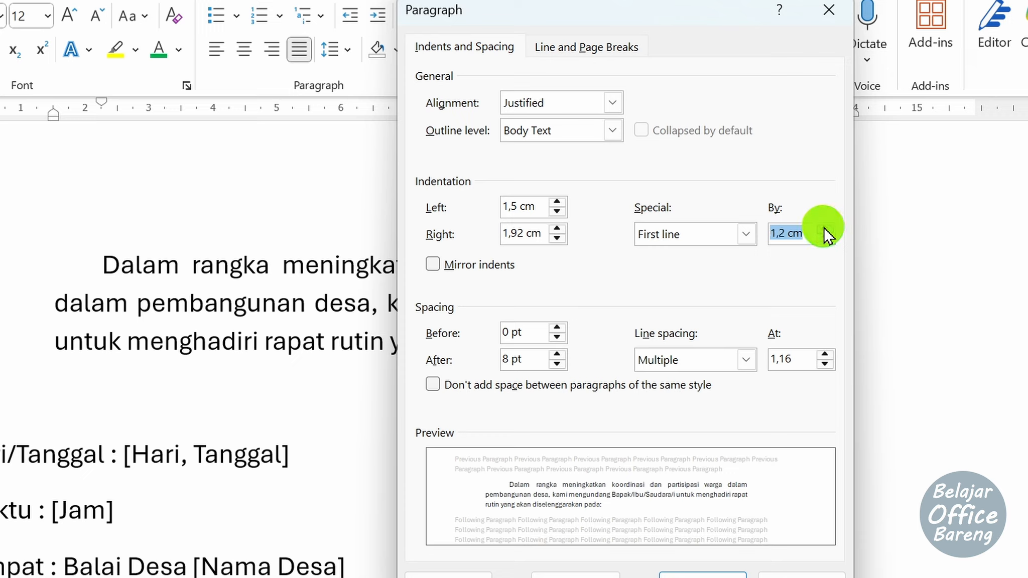
pyautogui.click(825, 228)
pyautogui.click(825, 228)
pyautogui.click(824, 229)
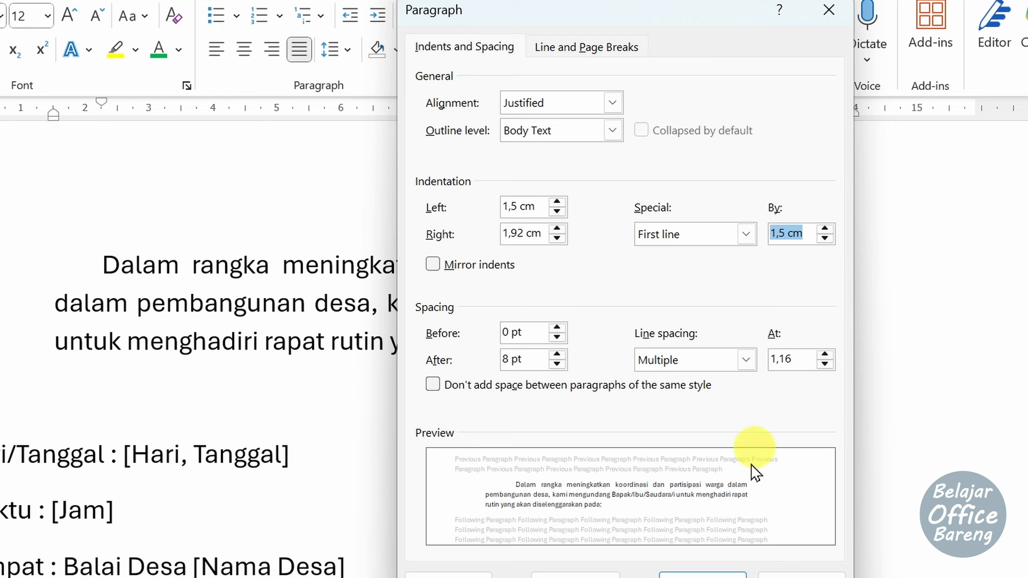
pyautogui.click(719, 573)
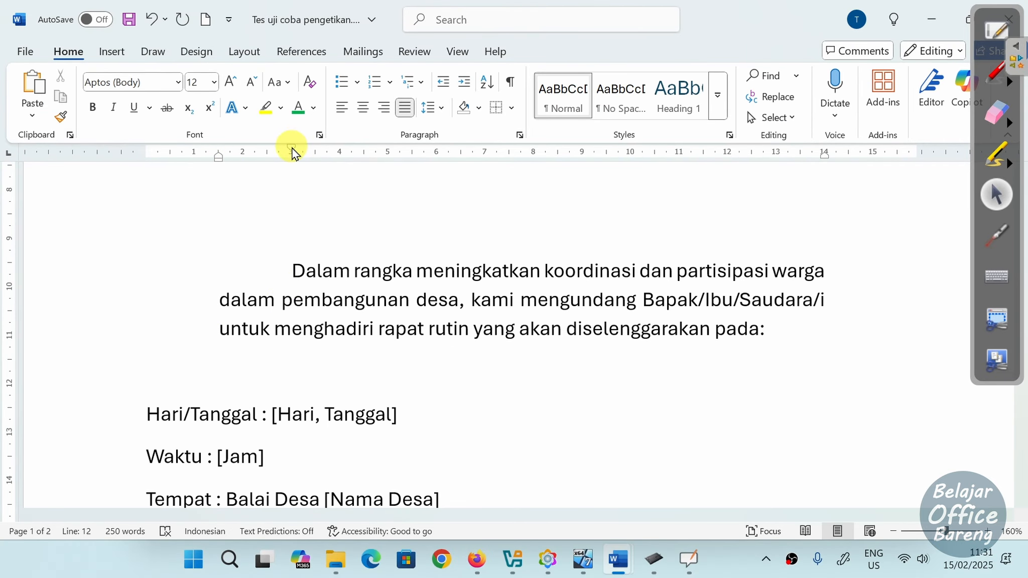
# Move the first-line indent back to the left indent on the ruler and give the "Dalam rangka" paragraph a hanging indent of about 1 cm
pyautogui.moveTo(291, 152); pyautogui.dragTo(221, 159)
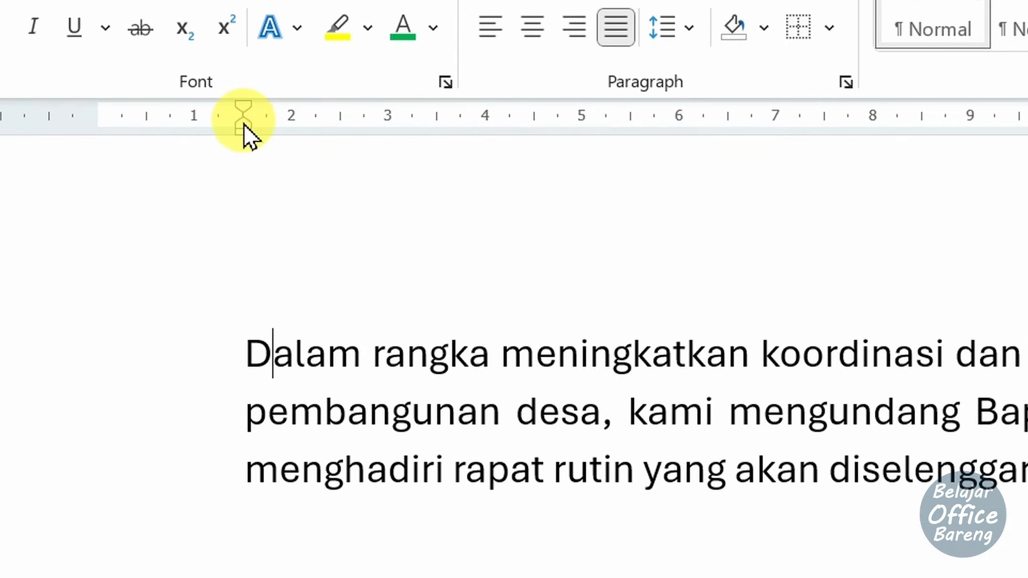
pyautogui.moveTo(244, 126)
pyautogui.mouseDown()
pyautogui.moveTo(270, 124)
pyautogui.moveTo(241, 129)
pyautogui.mouseUp()
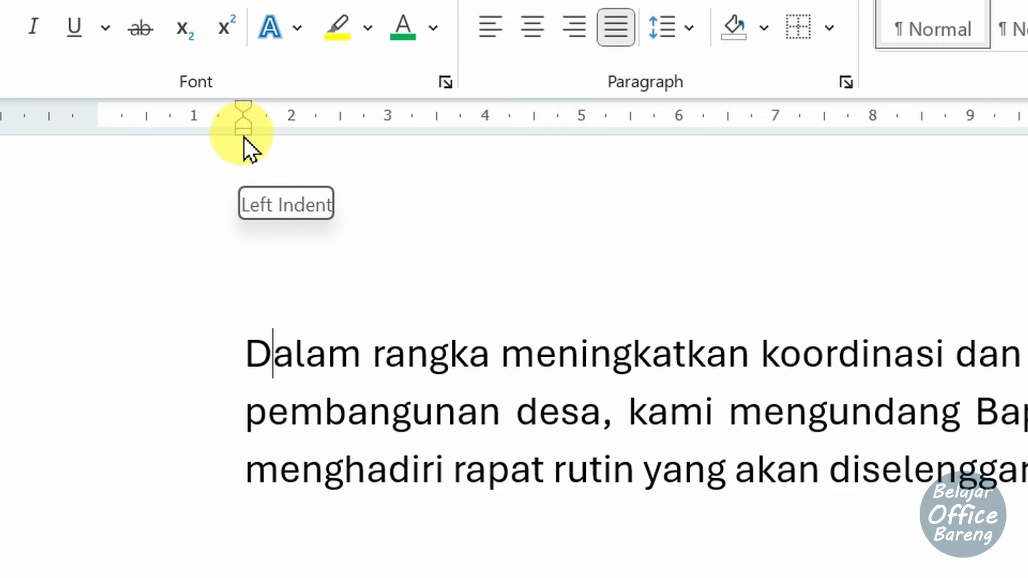
pyautogui.moveTo(243, 125); pyautogui.dragTo(345, 119)
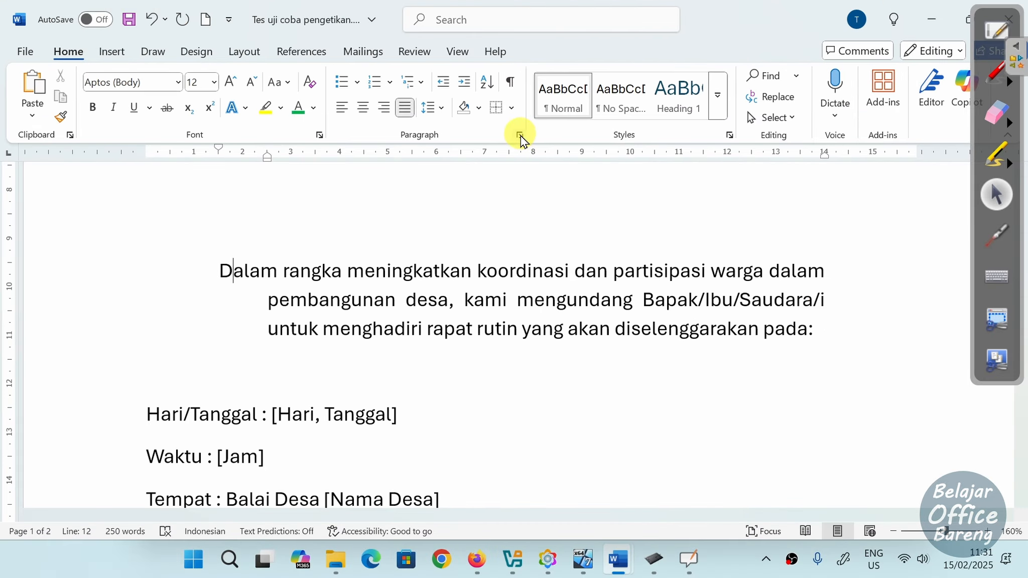
# Check the hanging indent in the Paragraph settings and set the paragraph's line spacing to 1.5 lines
pyautogui.click(520, 135)
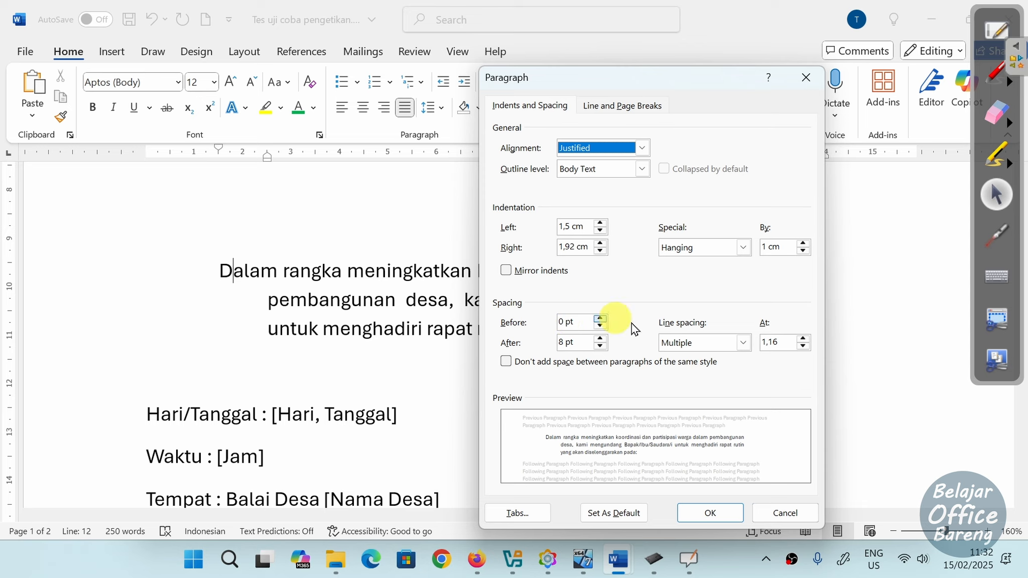
pyautogui.click(715, 346)
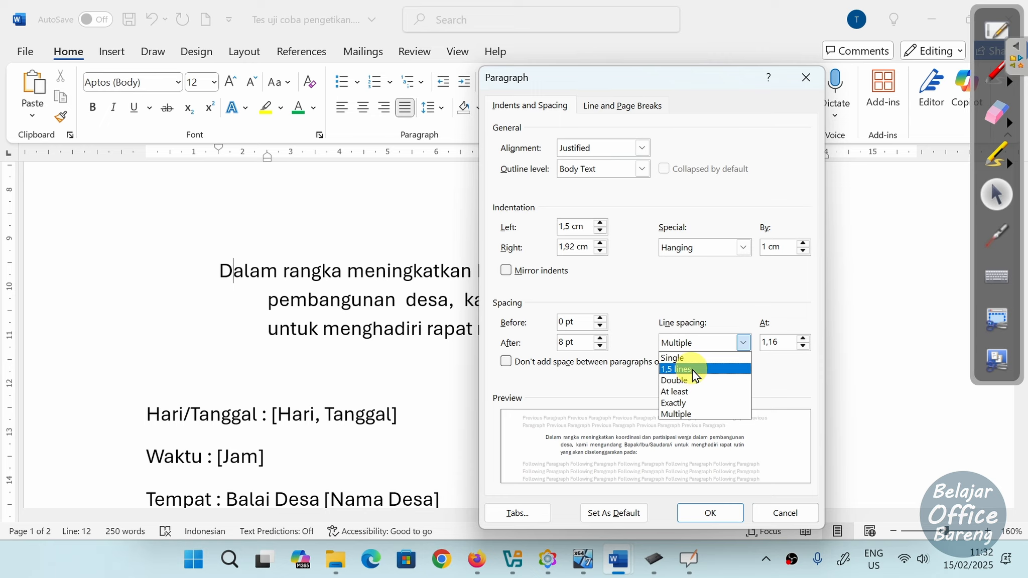
pyautogui.click(694, 370)
pyautogui.click(723, 511)
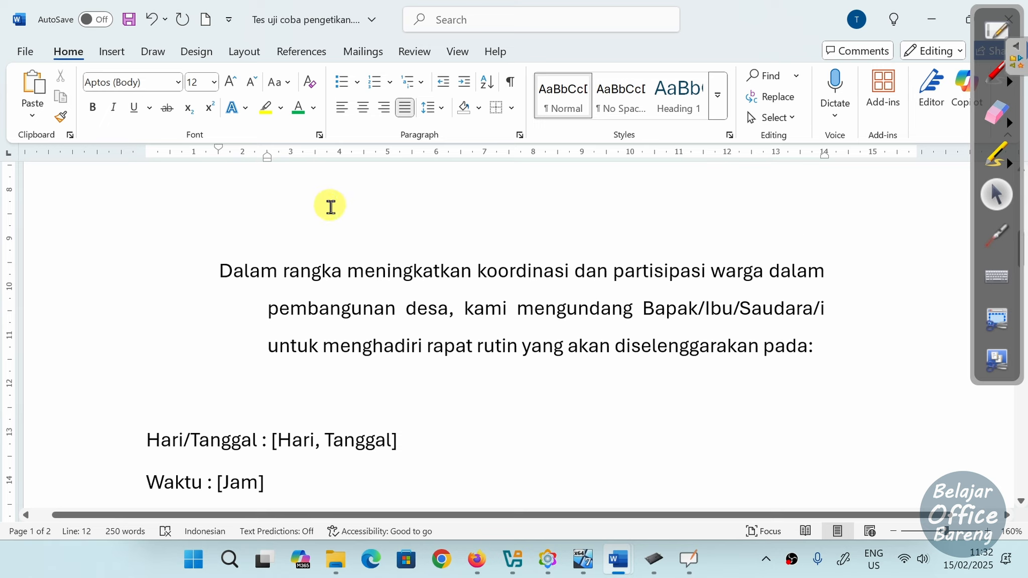
# Undo the last eight formatting actions on the "Dalam rangka" paragraph at once from the undo history, and place the cursor on the empty line above it
pyautogui.scroll(-3, 379, 333)
pyautogui.scroll(3, 386, 339)
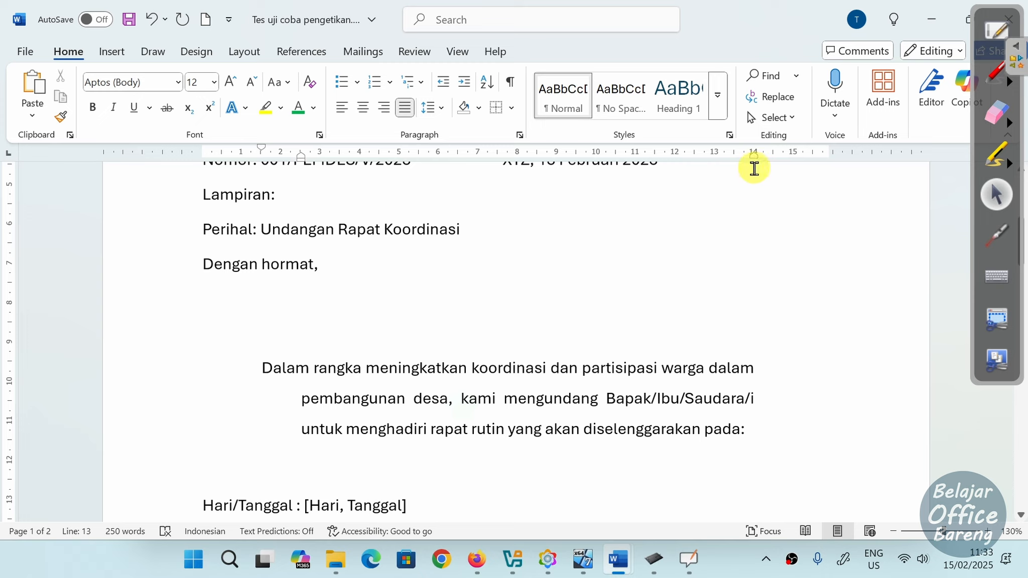
pyautogui.click(168, 20)
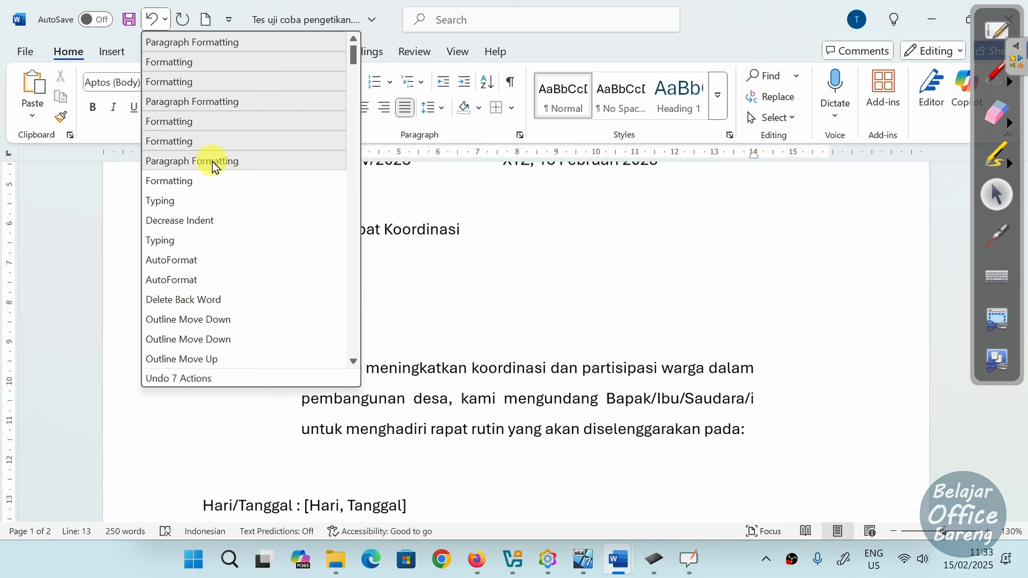
pyautogui.click(167, 22)
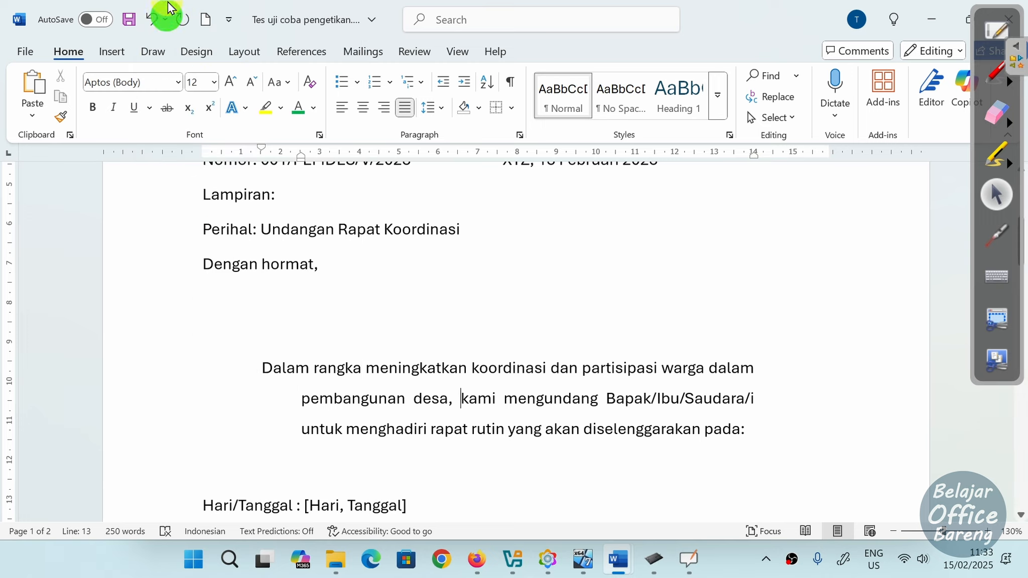
pyautogui.click(167, 23)
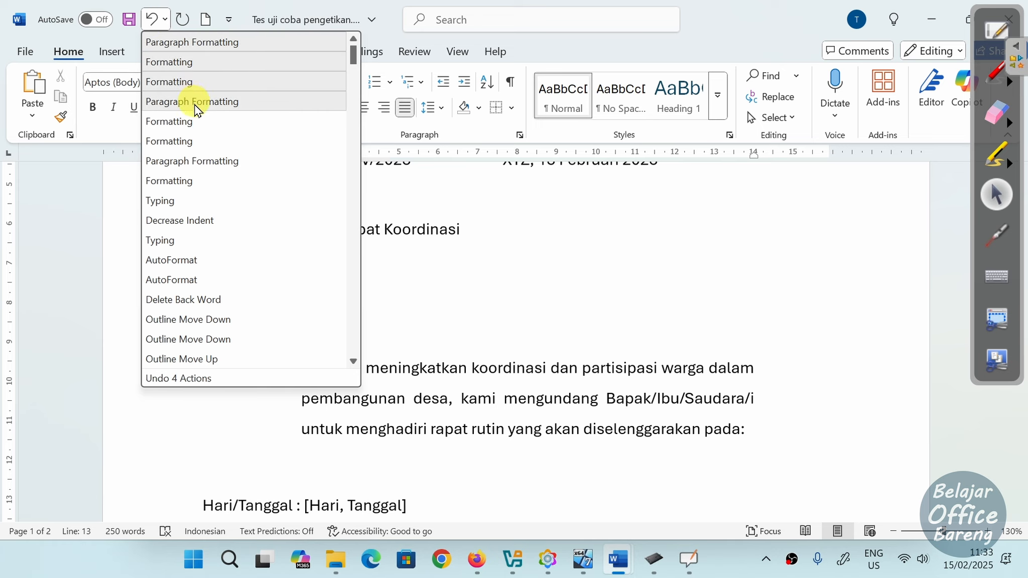
pyautogui.click(204, 182)
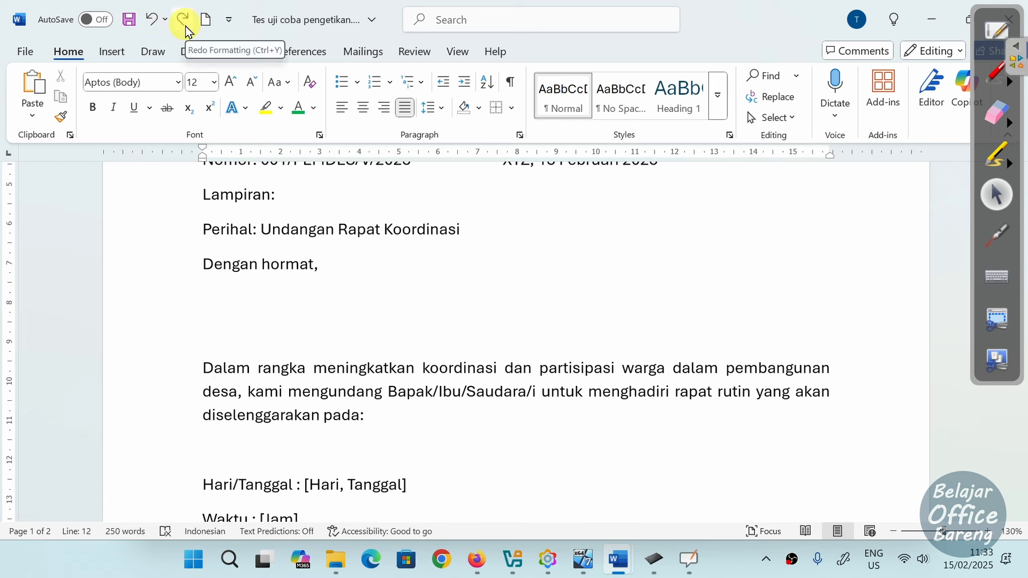
pyautogui.click(381, 342)
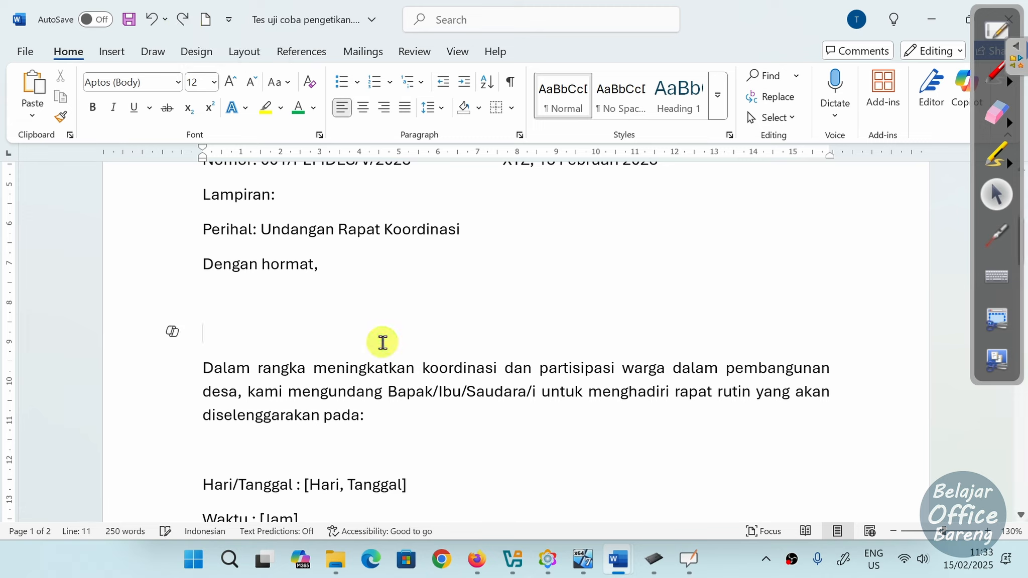